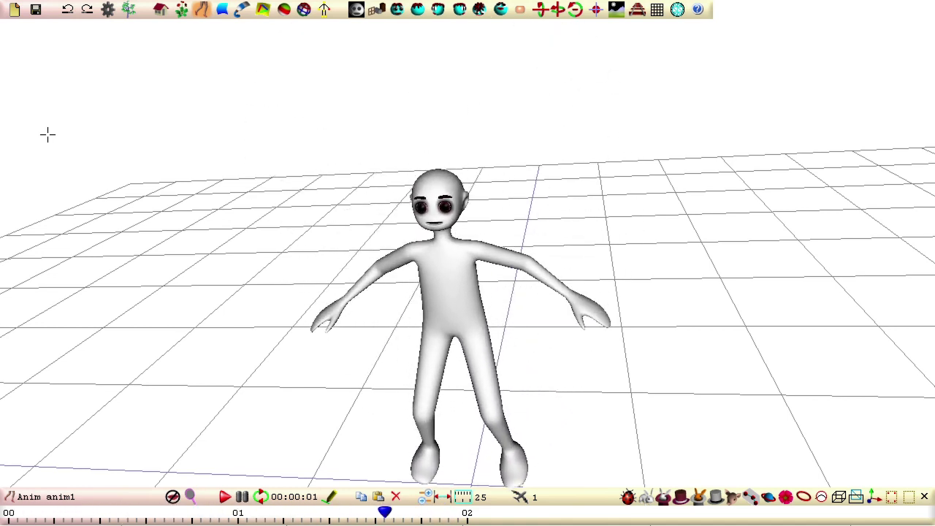
# Show all control meshes on the character and hide the eye, eyebrow and mouth dome patches, leaving only the body mesh
pyautogui.click(616, 8)
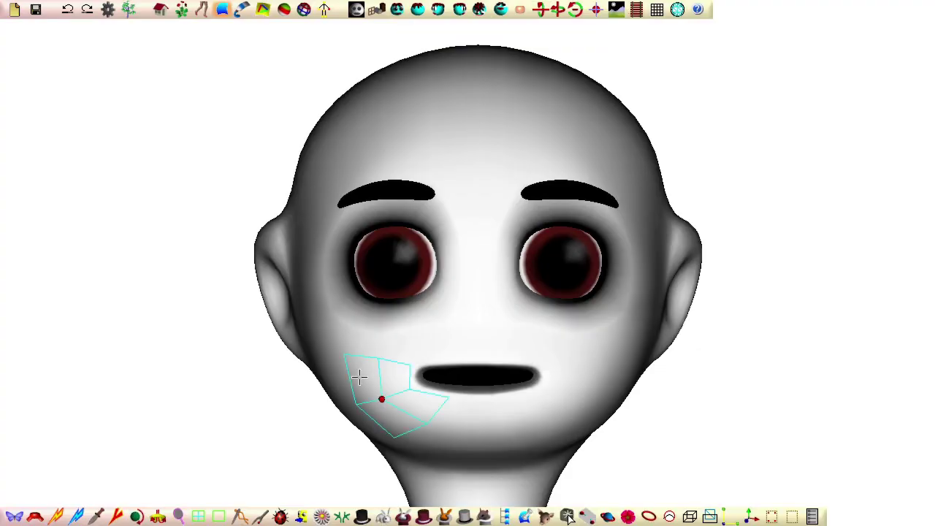
pyautogui.click(444, 516)
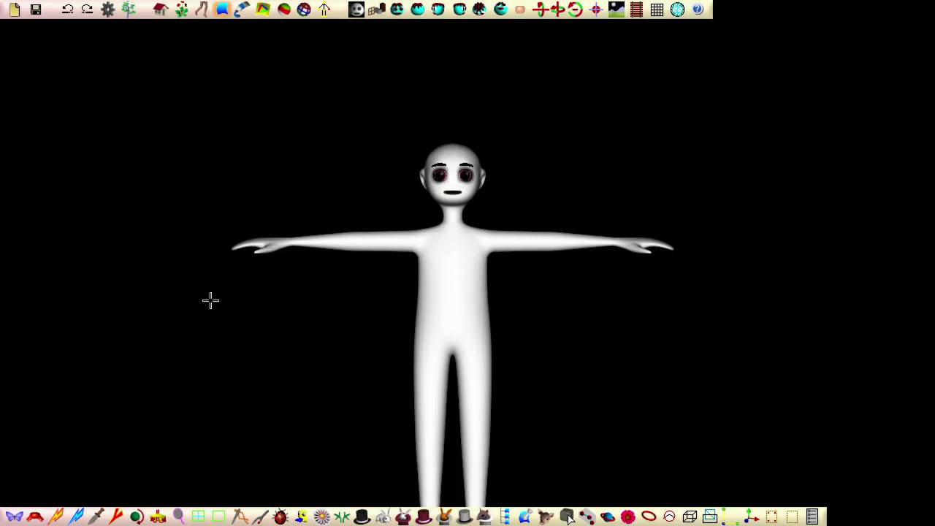
pyautogui.scroll(5, 197, 310)
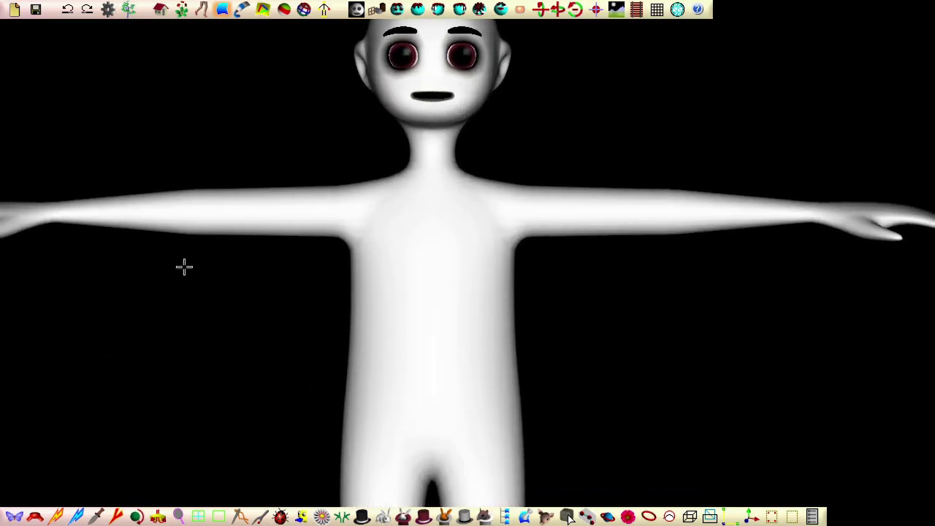
pyautogui.moveTo(220, 111); pyautogui.dragTo(226, 231, button='middle')
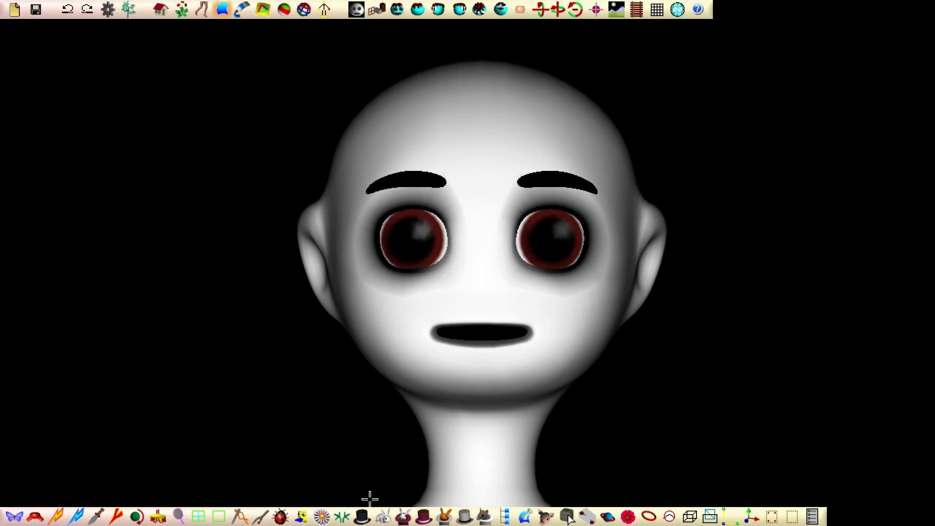
pyautogui.click(382, 517)
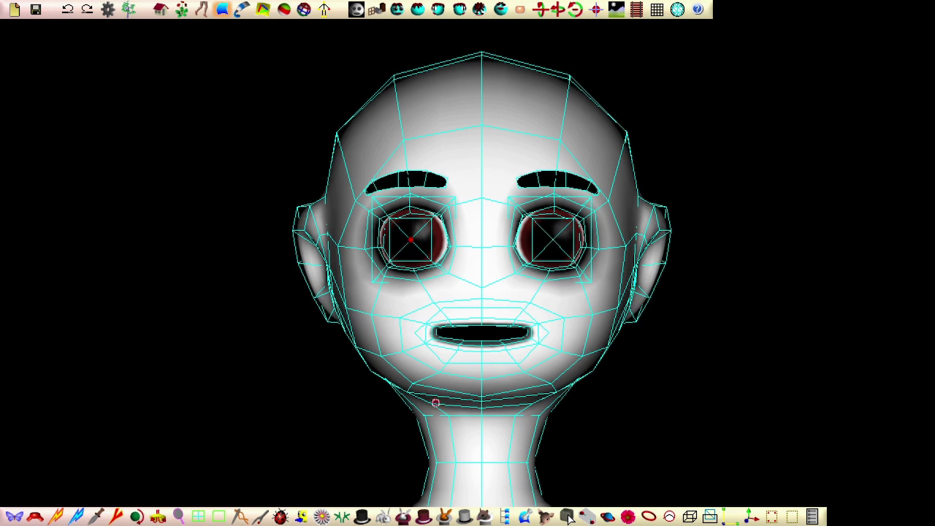
pyautogui.click(464, 519)
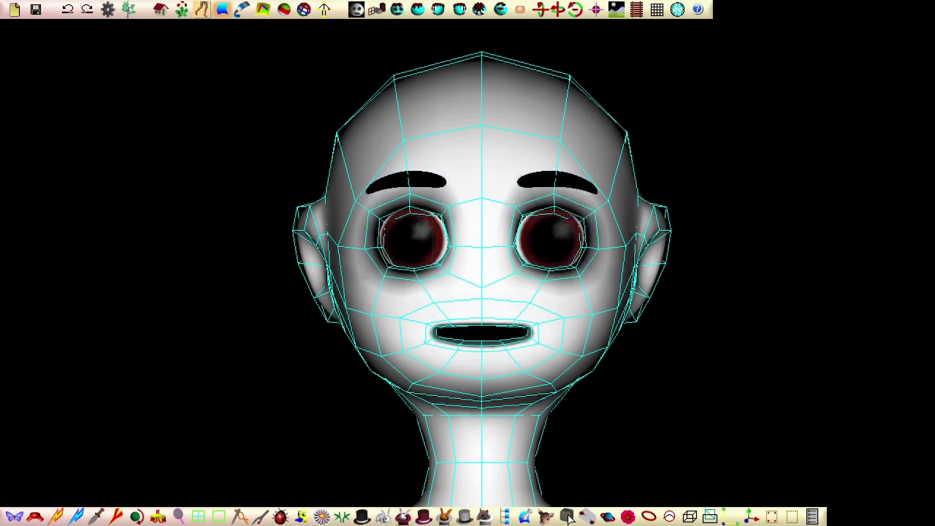
# Select every control point of the character's body mesh from the head down to the feet
pyautogui.click(202, 9)
pyautogui.moveTo(237, 29); pyautogui.dragTo(740, 494)
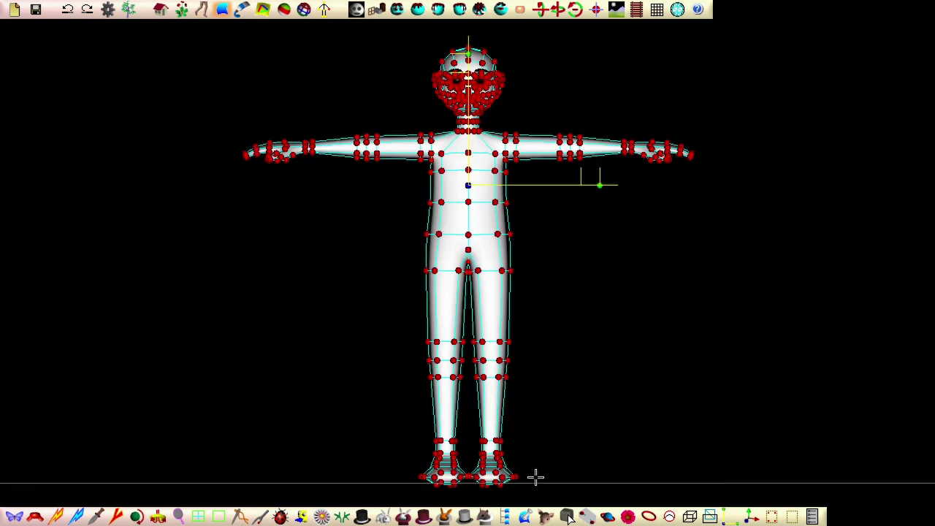
pyautogui.click(506, 519)
pyautogui.click(92, 104)
pyautogui.click(569, 517)
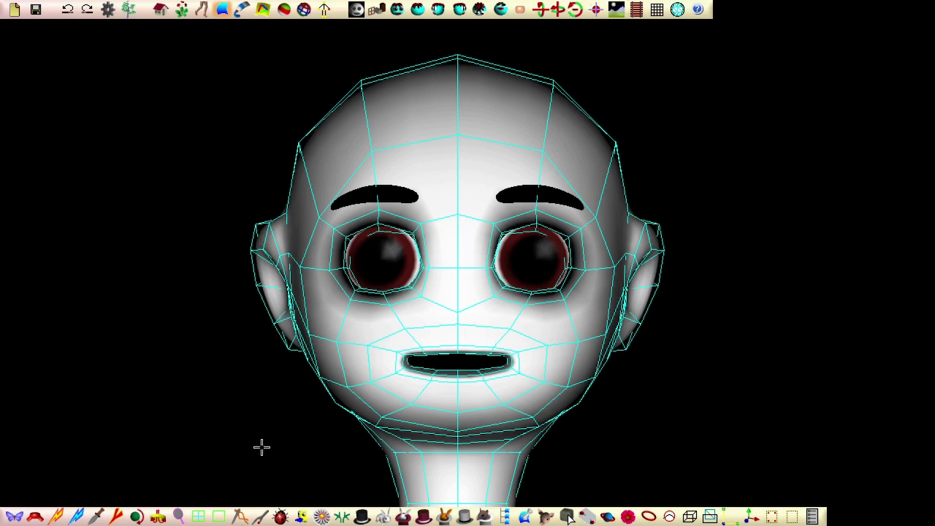
# Isolate the eye, eyebrow and mouth dome patches by hiding the body mesh, and select all their control points
pyautogui.click(383, 518)
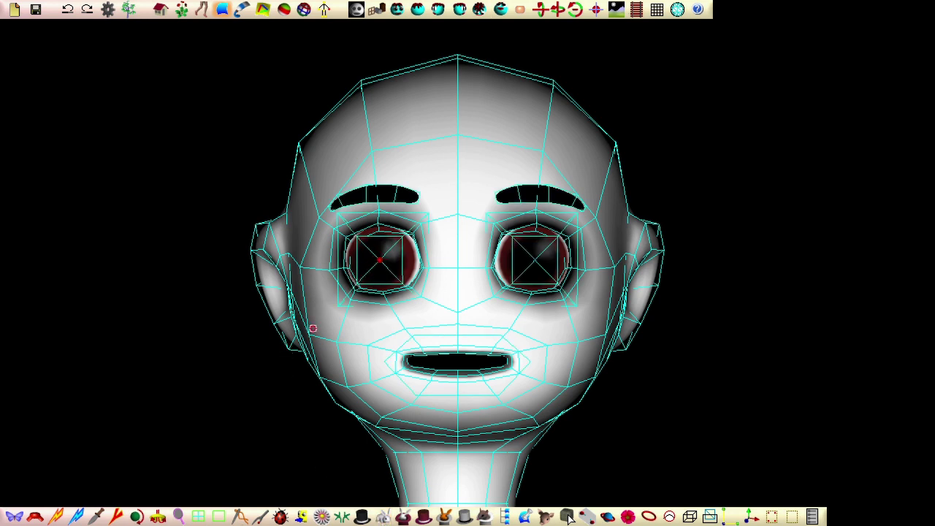
pyautogui.click(443, 518)
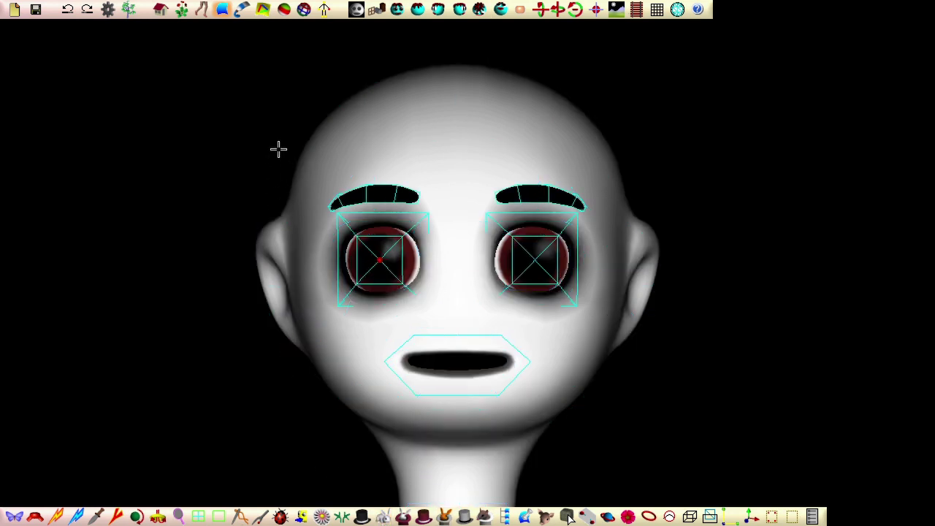
pyautogui.moveTo(307, 154); pyautogui.dragTo(673, 475)
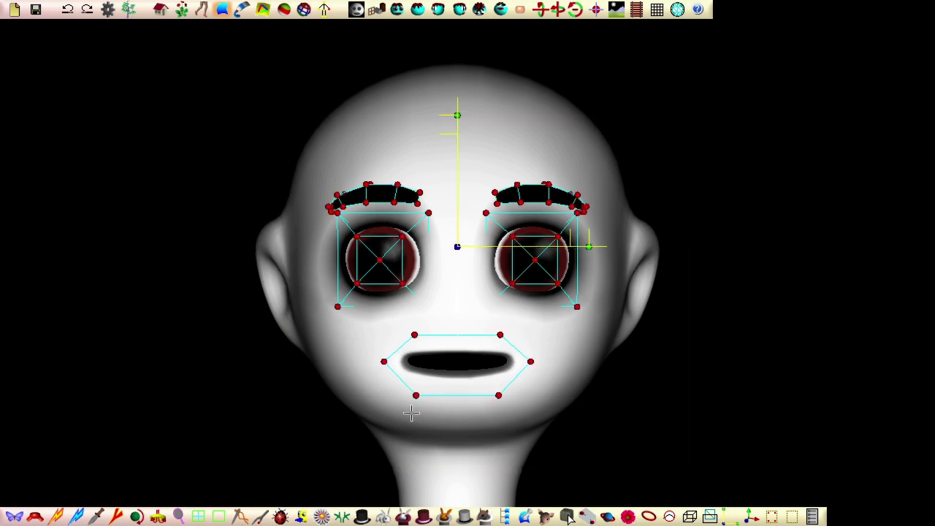
# Export the selected patches as eyes-dome-group.smls into the Create Lips folder
pyautogui.click(15, 9)
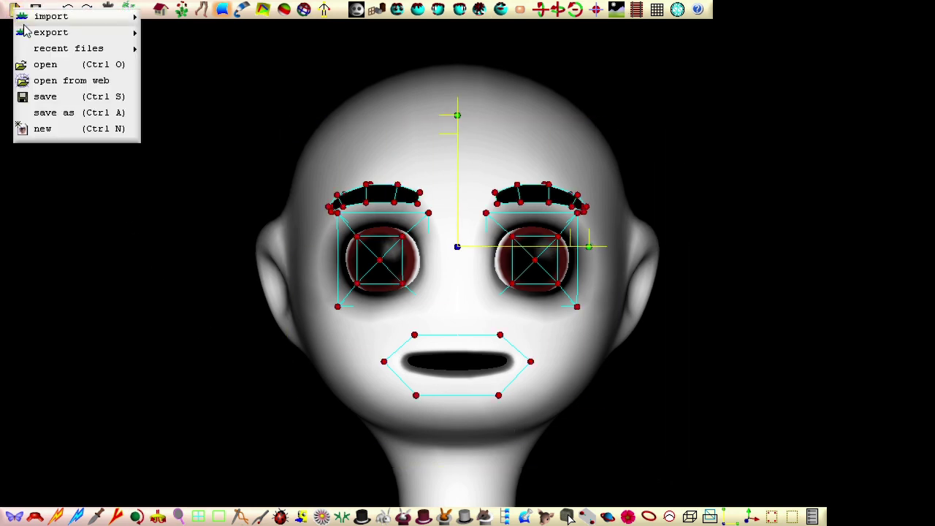
pyautogui.moveTo(52, 37)
pyautogui.click(167, 33)
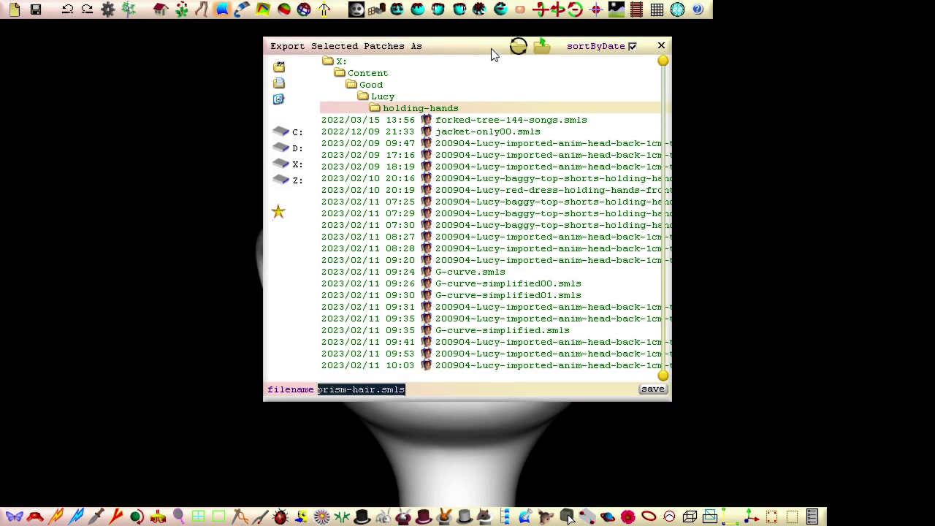
pyautogui.click(518, 47)
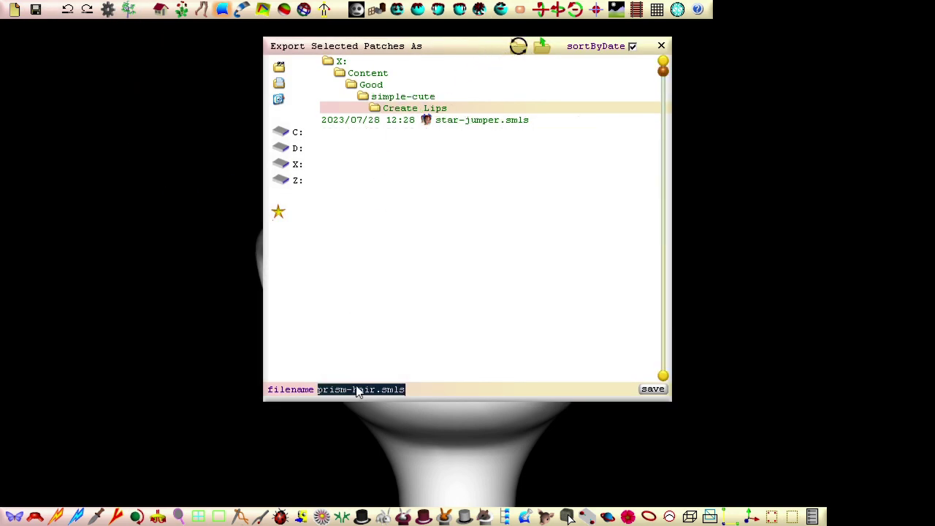
pyautogui.write('eyes-dome-group')
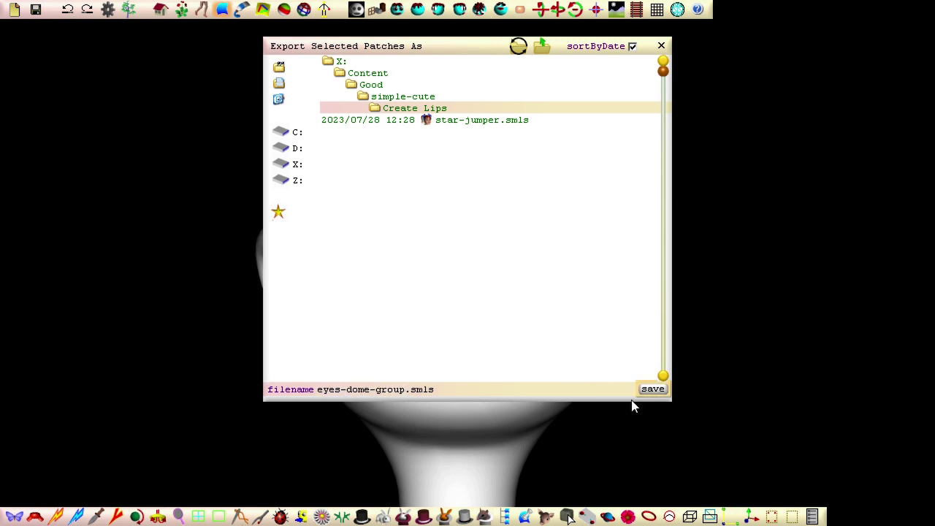
pyautogui.click(646, 390)
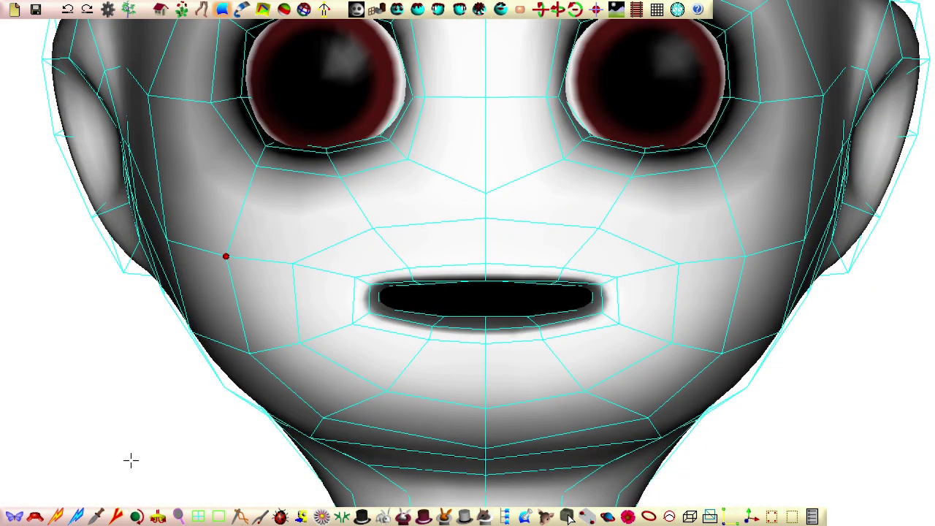
# Merge away the two short green L-shaped edge lines around the lower mouth corner
pyautogui.click(120, 517)
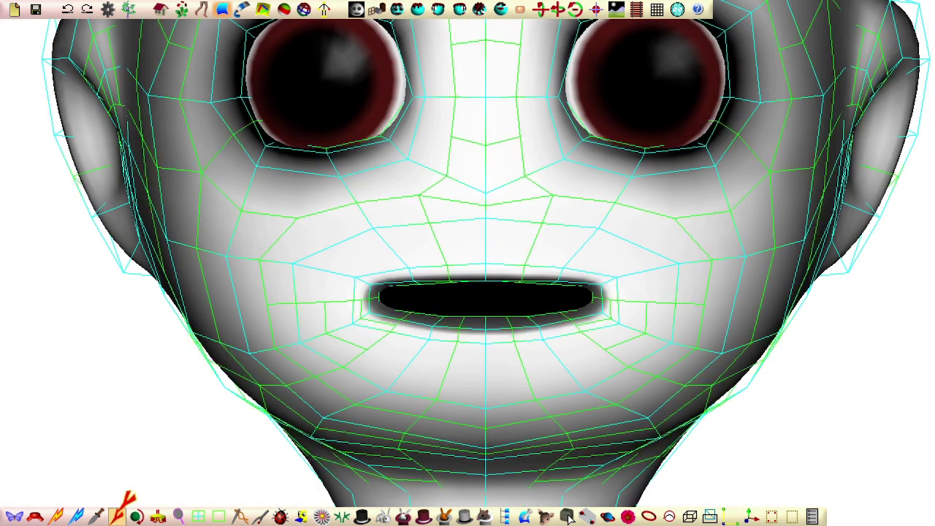
pyautogui.click(388, 322)
pyautogui.click(84, 52)
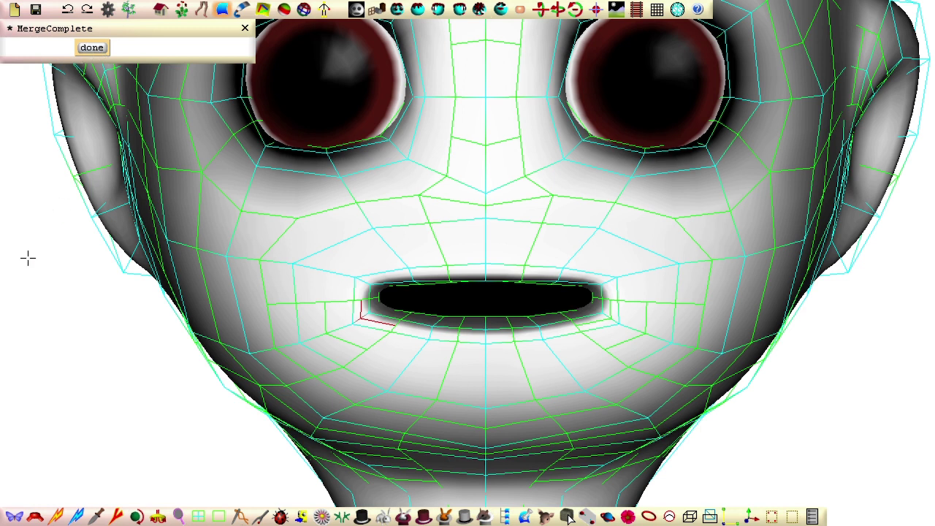
pyautogui.press('Return')
pyautogui.click(121, 517)
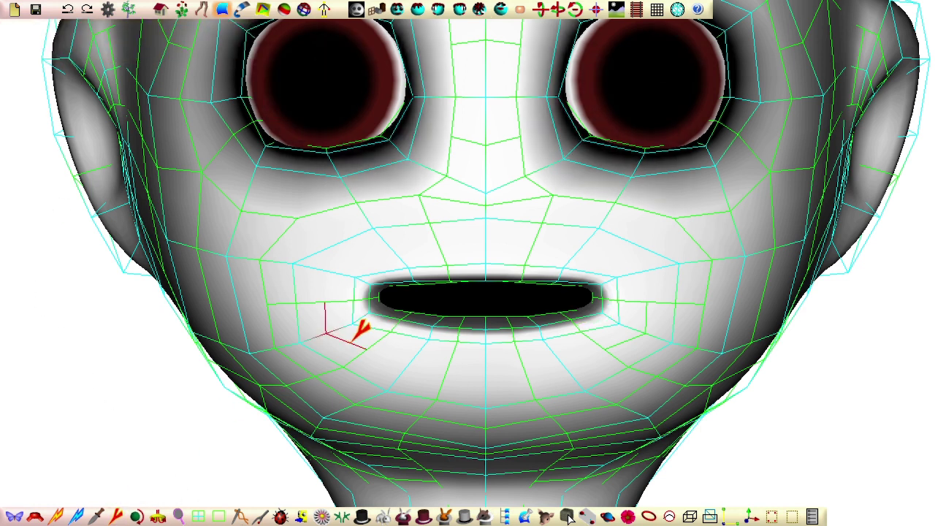
pyautogui.click(353, 341)
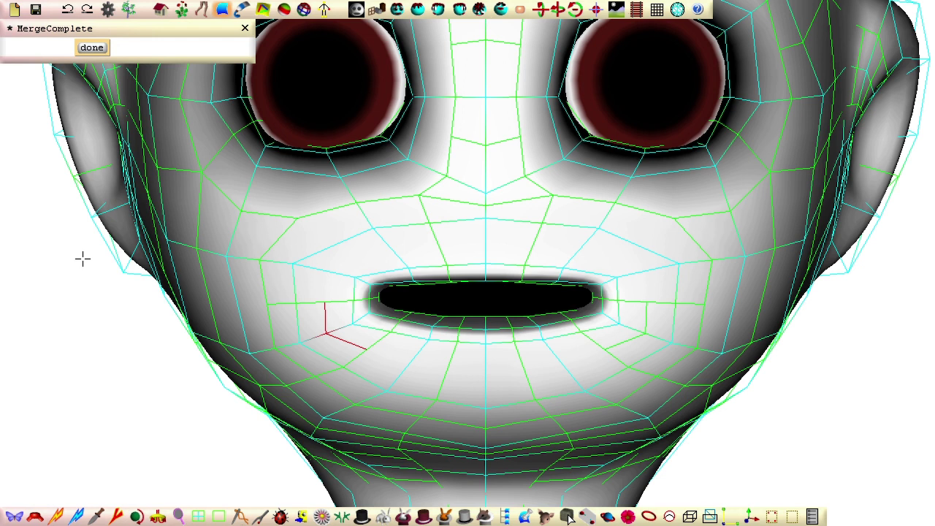
pyautogui.press('Return')
# Merge away the two green edge lines running from the lower lip towards the chin, the outer diagonal and the one beside the centre
pyautogui.click(116, 511)
pyautogui.click(380, 342)
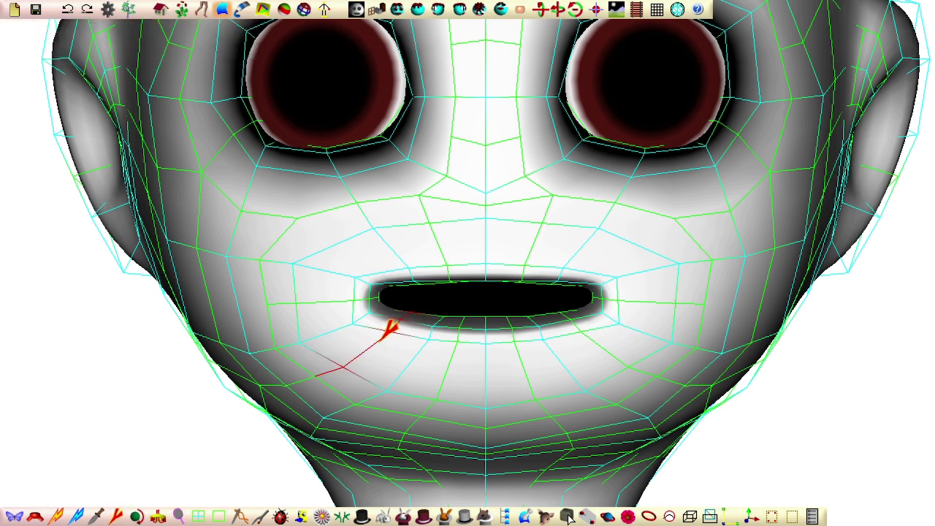
pyautogui.click(394, 326)
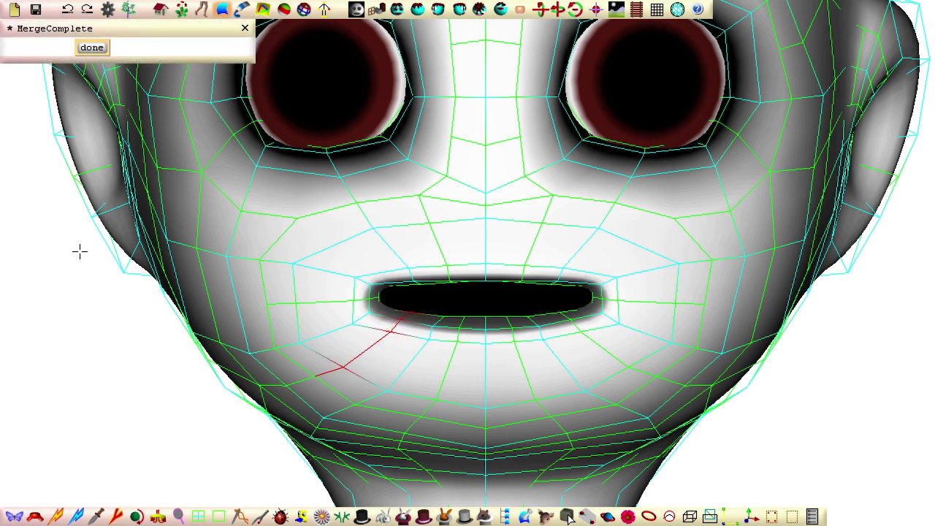
pyautogui.press('Return')
pyautogui.click(117, 517)
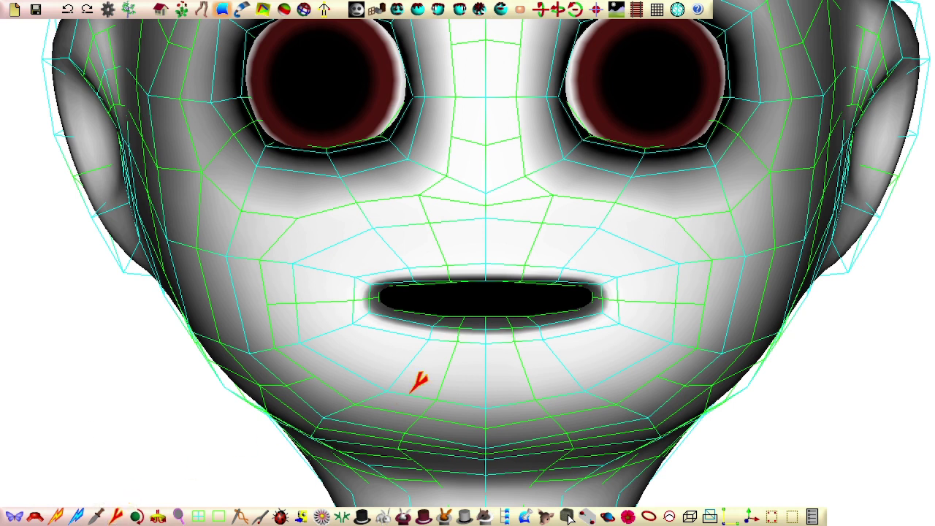
pyautogui.click(437, 401)
pyautogui.click(456, 352)
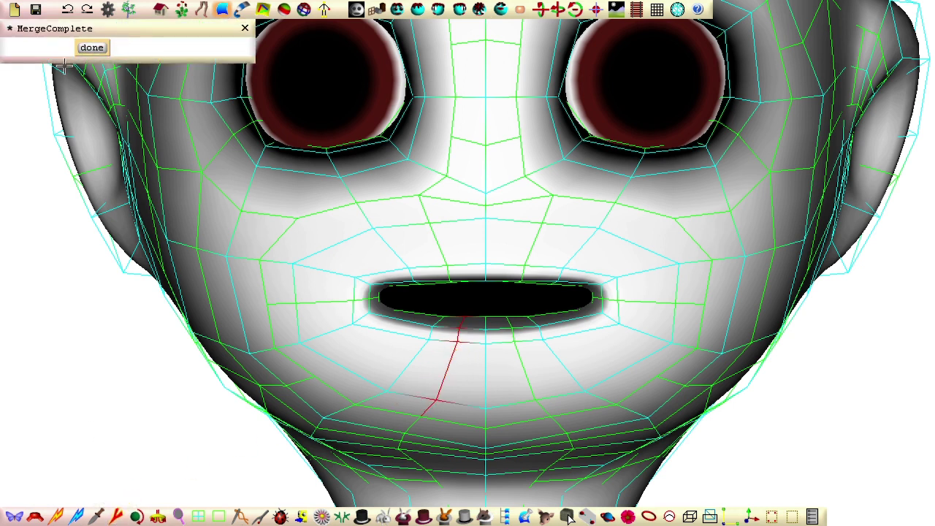
pyautogui.press('Return')
# Merge away the green edge line between the upper lip and the nose area, and hide the green patch lines
pyautogui.click(117, 517)
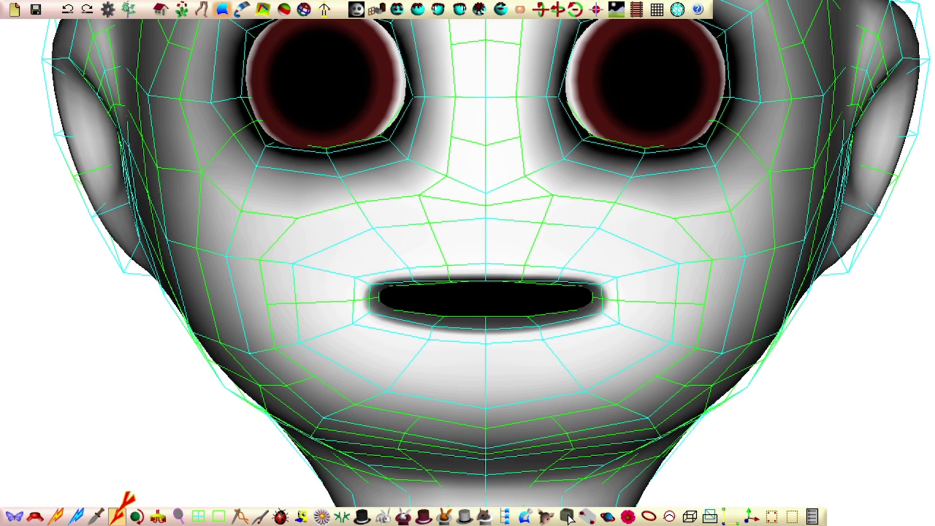
pyautogui.click(441, 245)
pyautogui.click(444, 238)
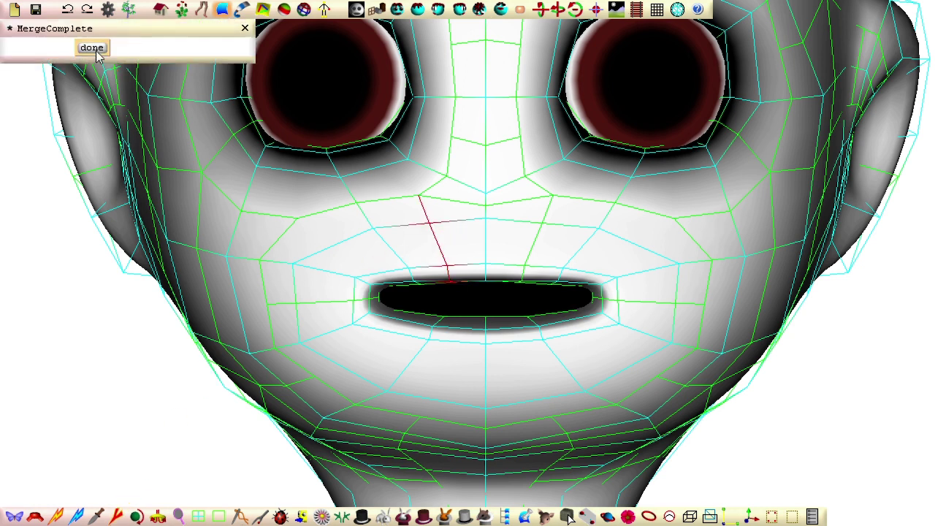
pyautogui.press('Return')
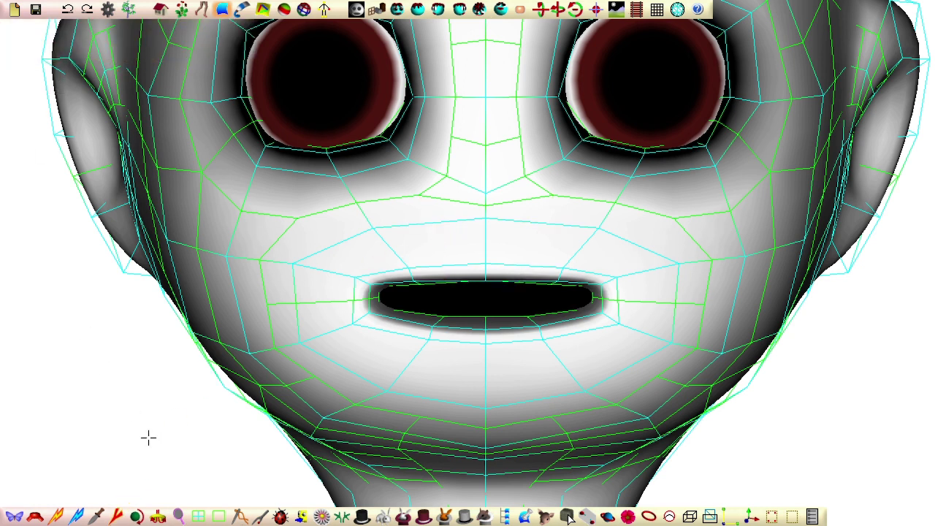
pyautogui.click(198, 517)
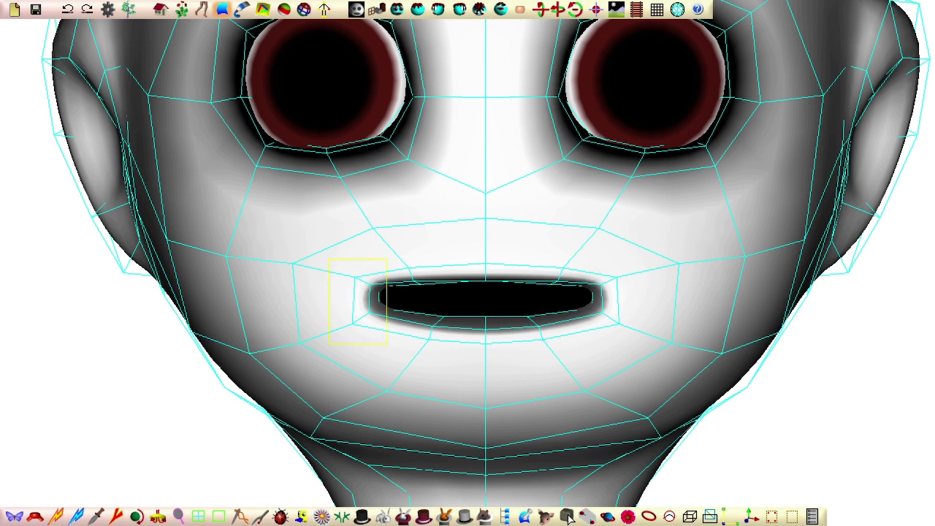
# Flatten the mouth vertically by scaling down the mouth corner points and the two innermost point rings around the opening
pyautogui.moveTo(387, 344); pyautogui.dragTo(391, 344)
pyautogui.moveTo(362, 168); pyautogui.dragTo(363, 229)
pyautogui.press('r')
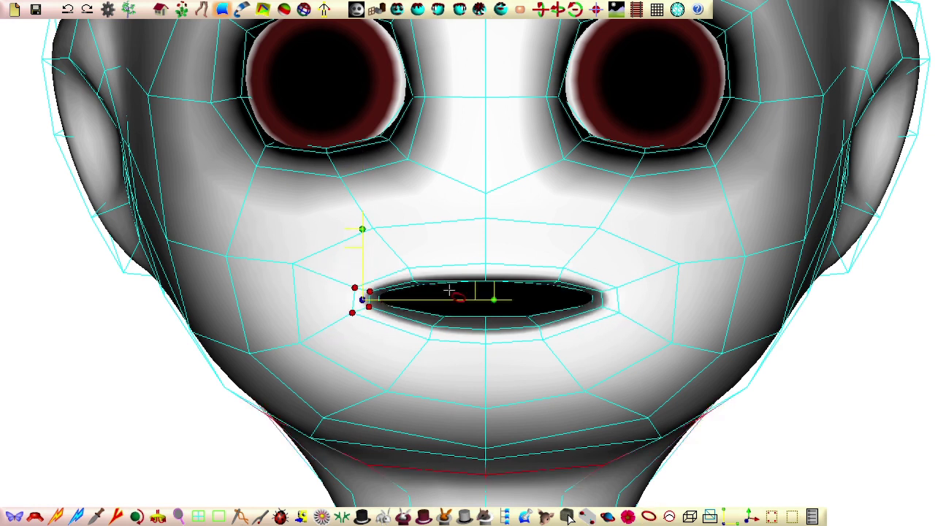
pyautogui.click(450, 287)
pyautogui.moveTo(485, 168); pyautogui.dragTo(485, 219)
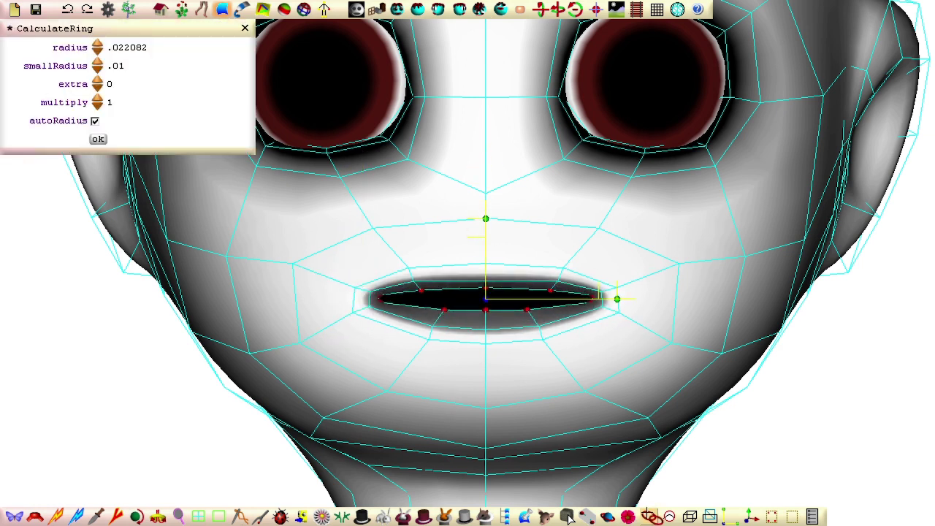
pyautogui.click(463, 287)
pyautogui.moveTo(486, 170); pyautogui.dragTo(485, 214)
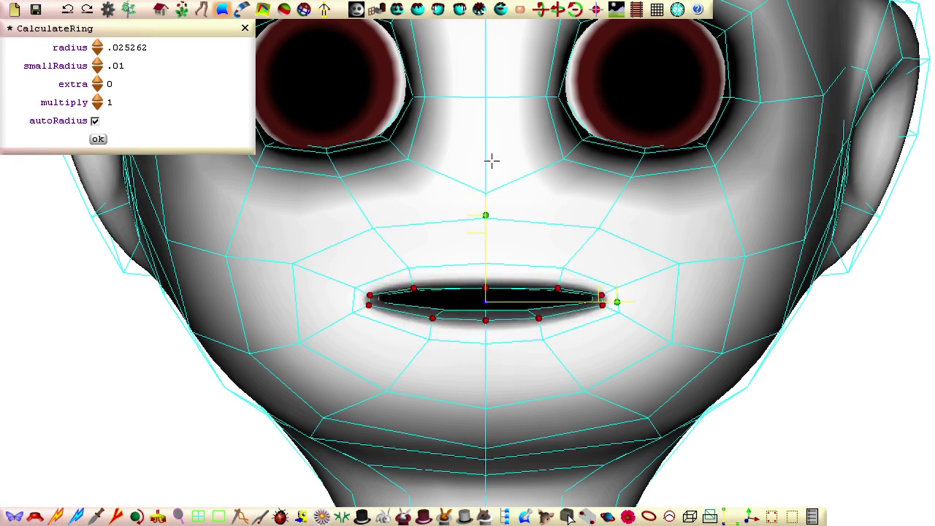
# Check the mouth in profile, then from the front raise the upper-lip ring points and pull the mouth corner points inward
pyautogui.click(439, 11)
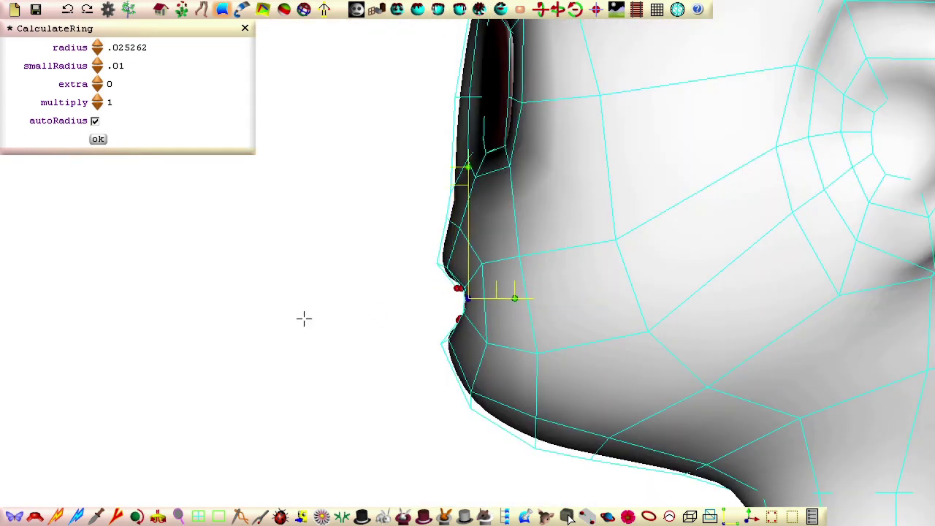
pyautogui.moveTo(304, 319); pyautogui.dragTo(839, 158, button='middle')
pyautogui.moveTo(219, 219); pyautogui.dragTo(356, 354, button='middle')
pyautogui.click(398, 10)
pyautogui.moveTo(482, 263); pyautogui.dragTo(483, 249)
pyautogui.moveTo(407, 268); pyautogui.dragTo(396, 263)
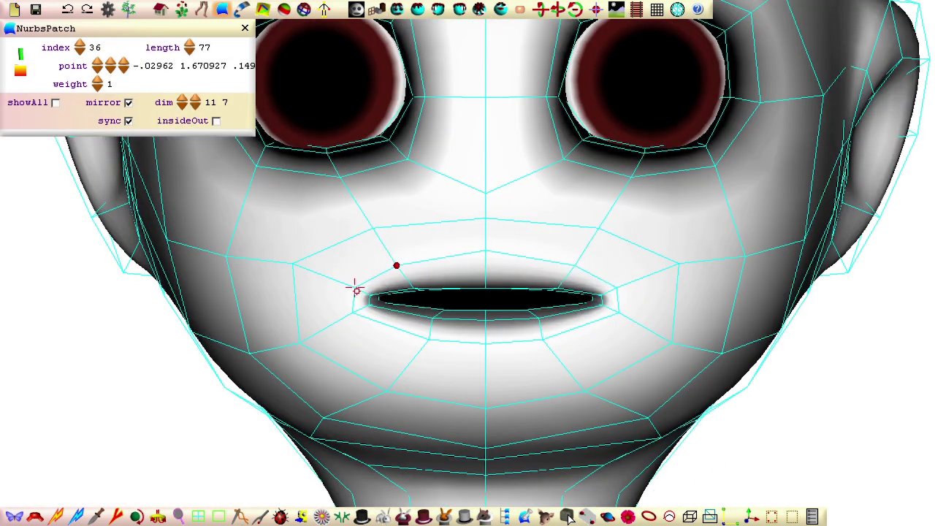
pyautogui.moveTo(356, 288); pyautogui.dragTo(361, 293)
pyautogui.moveTo(354, 312); pyautogui.dragTo(361, 312)
# Reshape the lower lip by lowering its centre point and moving its side points outward towards the mouth corner
pyautogui.moveTo(429, 340); pyautogui.dragTo(420, 353)
pyautogui.moveTo(486, 343); pyautogui.dragTo(486, 356)
pyautogui.moveTo(418, 352); pyautogui.dragTo(404, 345)
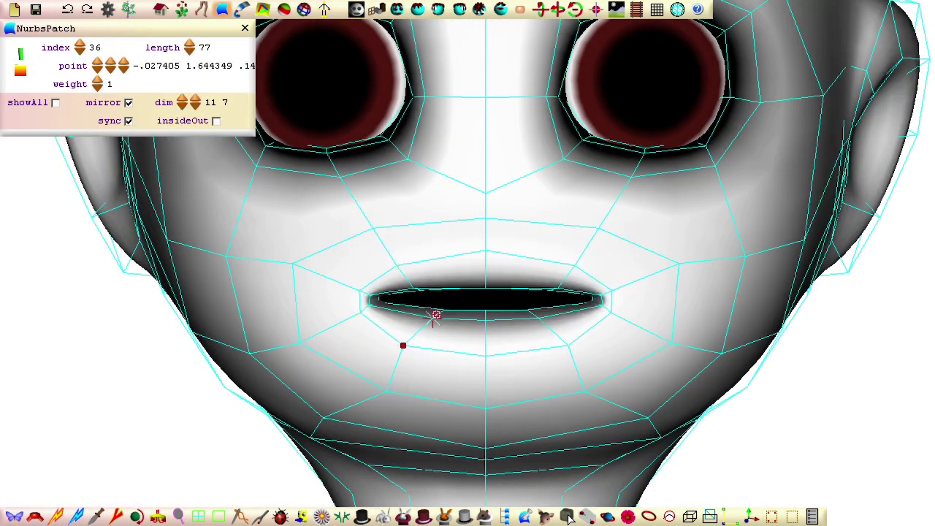
pyautogui.moveTo(435, 316); pyautogui.dragTo(414, 311)
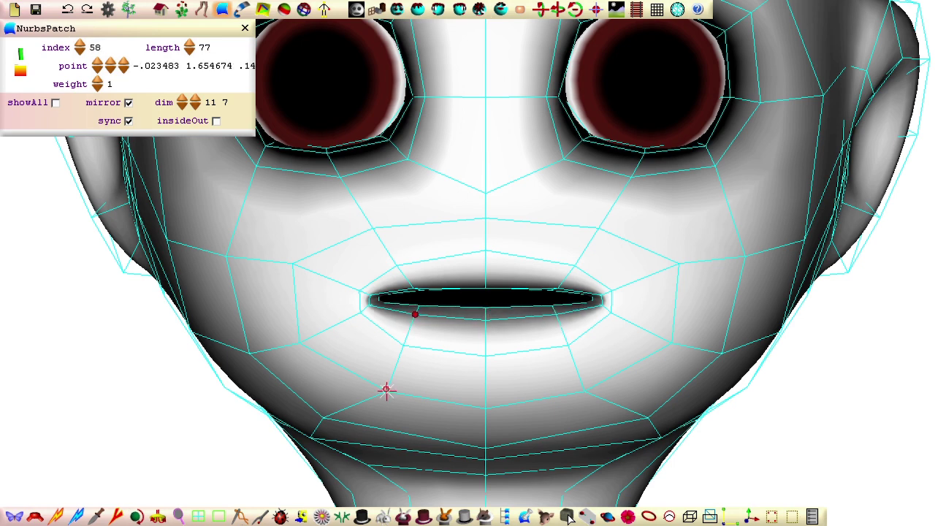
# Move the lower lip's side ring point outward, and in profile pull the upper and lower side points beside the mouth backward
pyautogui.moveTo(387, 391); pyautogui.dragTo(378, 386)
pyautogui.moveTo(324, 352); pyautogui.dragTo(718, 256, button='middle')
pyautogui.click(511, 289)
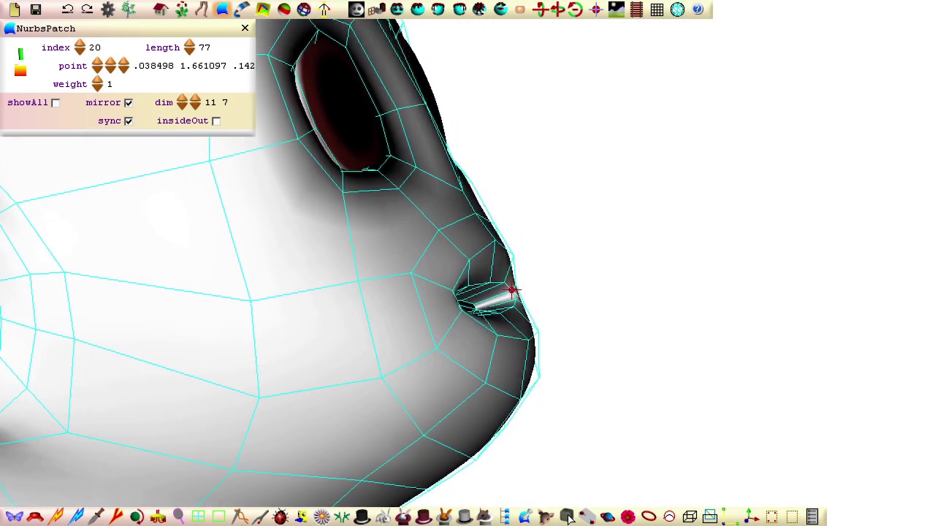
pyautogui.click(597, 10)
pyautogui.scroll(5, 409, 391)
pyautogui.moveTo(468, 263); pyautogui.dragTo(459, 266)
pyautogui.moveTo(474, 306); pyautogui.dragTo(434, 325)
# Fine-tune the side points of the rings around the mouth from oblique views, shifting them slightly outward for an even lip outline
pyautogui.moveTo(434, 325); pyautogui.dragTo(192, 376, button='middle')
pyautogui.moveTo(386, 198); pyautogui.dragTo(375, 204)
pyautogui.scroll(-5, 375, 269)
pyautogui.moveTo(399, 268); pyautogui.dragTo(393, 271)
pyautogui.moveTo(415, 226); pyautogui.dragTo(406, 221)
pyautogui.scroll(-3, 349, 330)
pyautogui.moveTo(349, 330)
pyautogui.mouseDown(button='middle')
pyautogui.moveTo(322, 371)
pyautogui.moveTo(362, 344)
pyautogui.mouseUp(button='middle')
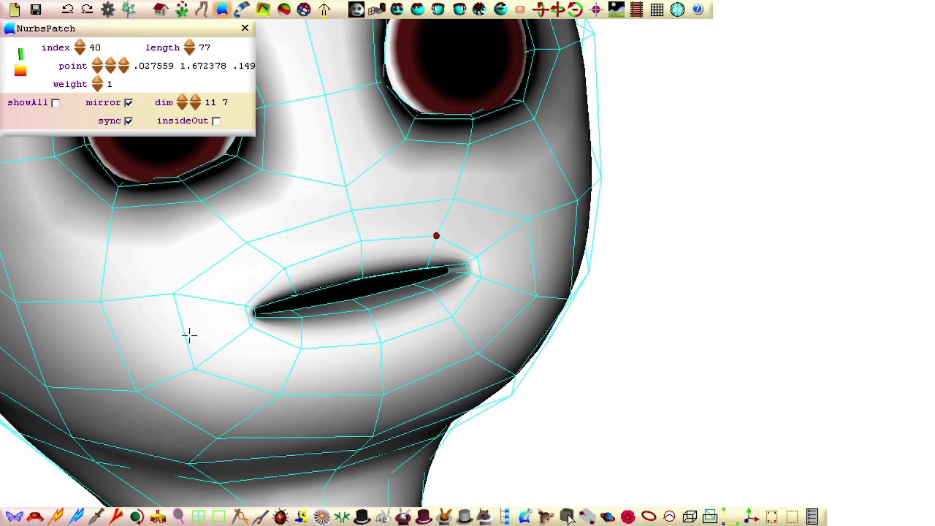
# Insert a complete ring of points around the mouth, about midway between the opening and the ring bordering the lips
pyautogui.click(56, 516)
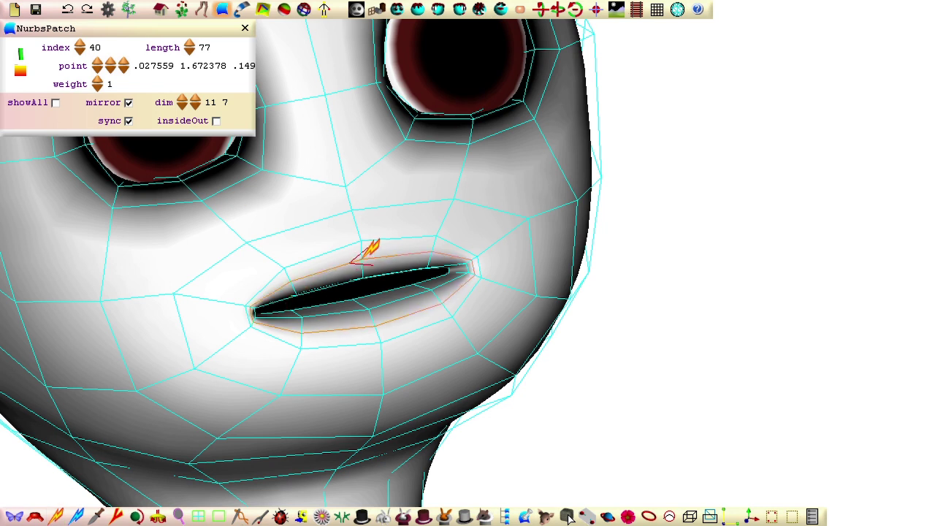
pyautogui.click(367, 252)
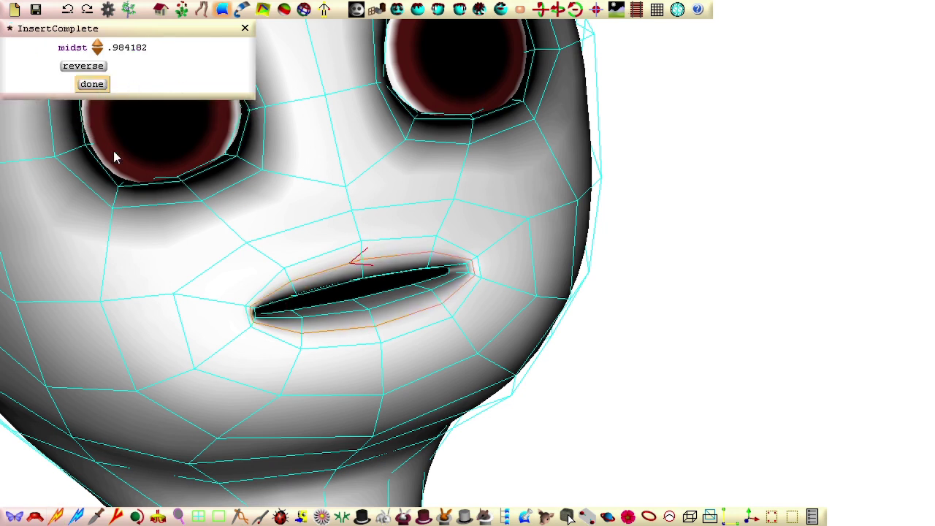
pyautogui.press('Return')
# Adjust upper-lip and lower-lip ring points, and pick the innermost ring of the mouth opening for transforming
pyautogui.moveTo(125, 257); pyautogui.dragTo(214, 393, button='middle')
pyautogui.scroll(2, 215, 393)
pyautogui.moveTo(409, 234); pyautogui.dragTo(418, 212)
pyautogui.moveTo(526, 303); pyautogui.dragTo(343, 311, button='middle')
pyautogui.moveTo(371, 307); pyautogui.dragTo(369, 314)
pyautogui.moveTo(368, 314); pyautogui.dragTo(673, 270, button='middle')
pyautogui.click(348, 324)
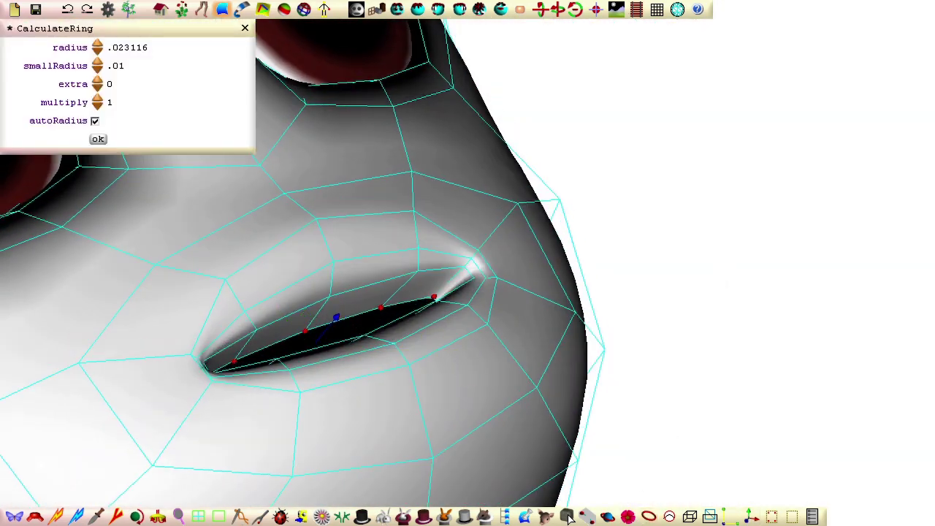
pyautogui.click(752, 519)
# Spread the lip ring points slightly away from the opening, and pull the upper lip's centre point forward in profile
pyautogui.moveTo(526, 292); pyautogui.dragTo(339, 240, button='middle')
pyautogui.moveTo(279, 239); pyautogui.dragTo(277, 230)
pyautogui.moveTo(380, 238); pyautogui.dragTo(380, 231)
pyautogui.moveTo(379, 230); pyautogui.dragTo(388, 385, button='middle')
pyautogui.moveTo(396, 376); pyautogui.dragTo(399, 382)
pyautogui.moveTo(318, 407); pyautogui.dragTo(315, 413)
pyautogui.moveTo(272, 330); pyautogui.dragTo(271, 324)
pyautogui.moveTo(343, 271); pyautogui.dragTo(439, 219, button='middle')
pyautogui.moveTo(444, 213); pyautogui.dragTo(454, 209)
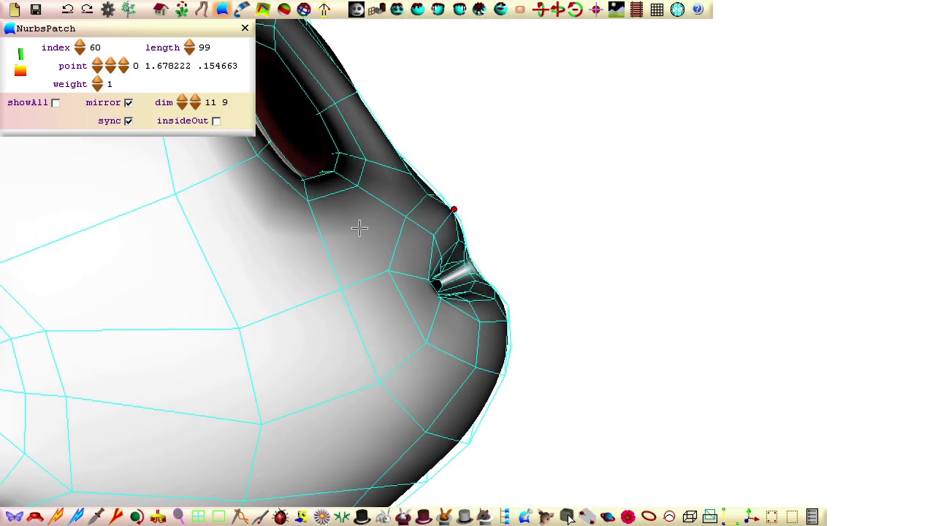
# Insert another complete ring between the lip border and the outer mouth ring, and even out the neighbouring points below the nose area
pyautogui.click(368, 273)
pyautogui.click(92, 85)
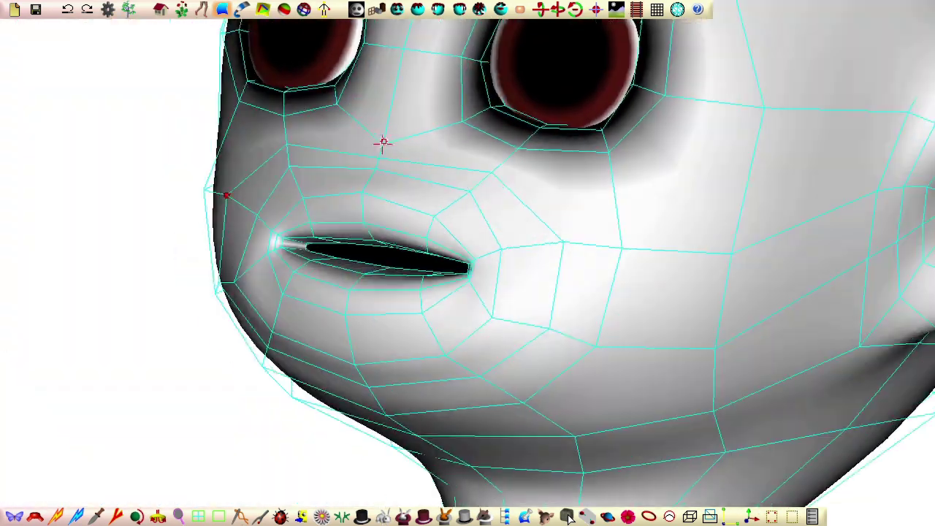
pyautogui.moveTo(383, 142); pyautogui.dragTo(383, 150)
pyautogui.moveTo(383, 150); pyautogui.dragTo(445, 211, button='middle')
pyautogui.moveTo(540, 196); pyautogui.dragTo(537, 188)
pyautogui.moveTo(380, 257); pyautogui.dragTo(413, 294, button='middle')
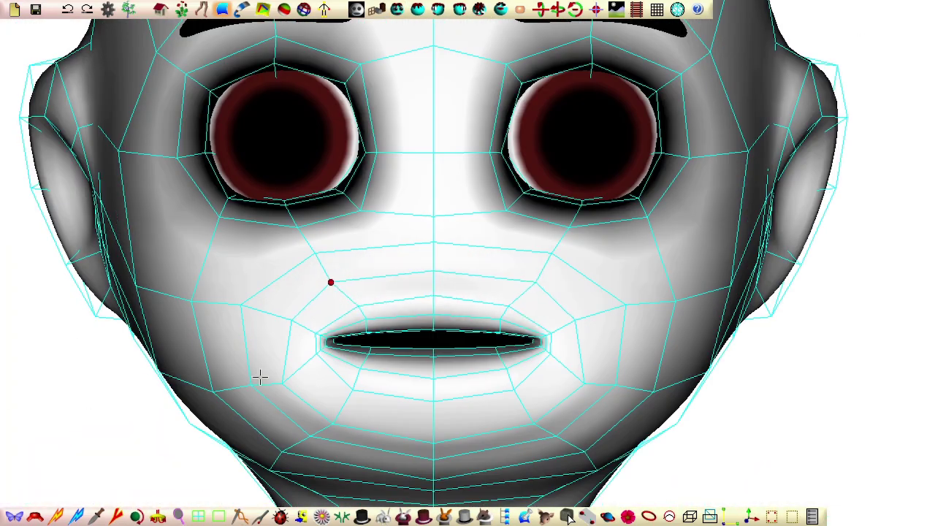
# Examine the lips in profile and close up, and view the whole character without its patch lines
pyautogui.moveTo(302, 365); pyautogui.dragTo(475, 333, button='middle')
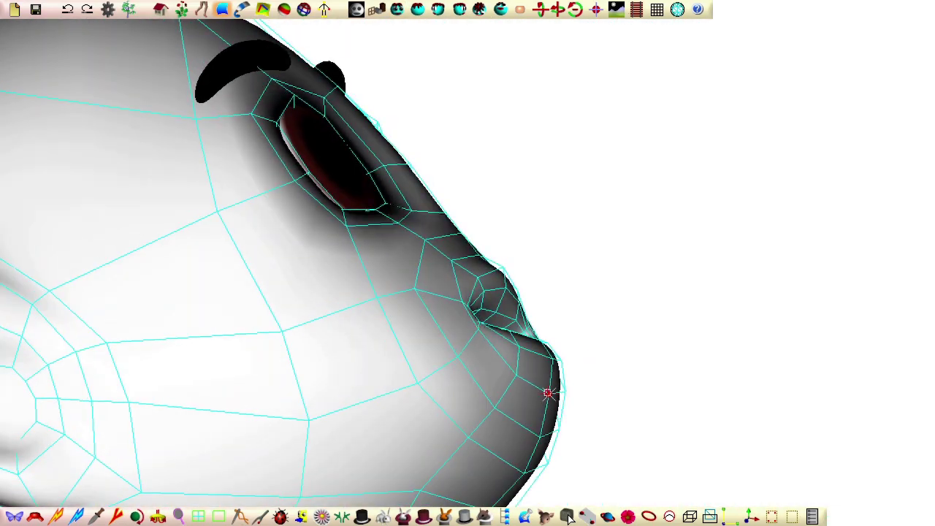
pyautogui.moveTo(548, 393); pyautogui.dragTo(491, 270, button='middle')
pyautogui.moveTo(452, 320); pyautogui.dragTo(468, 197, button='middle')
pyautogui.click(453, 169)
pyautogui.click(596, 9)
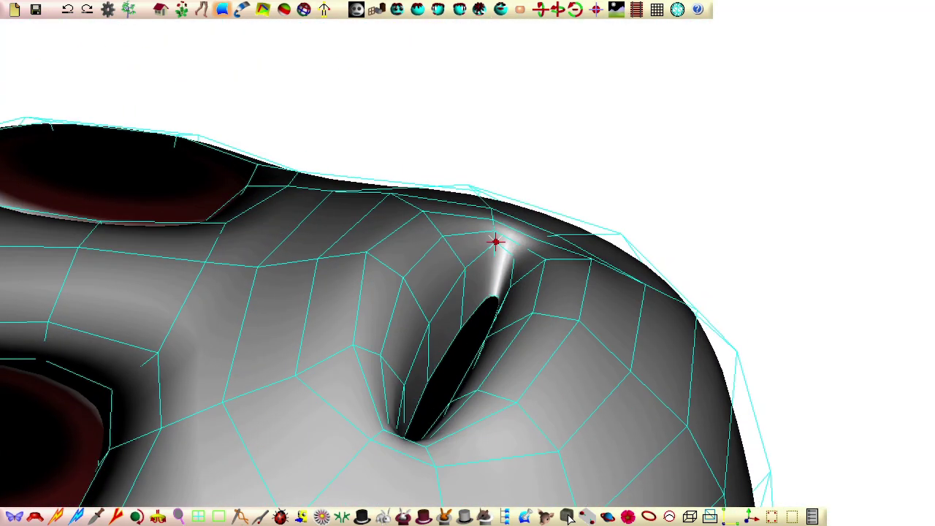
pyautogui.moveTo(495, 242); pyautogui.dragTo(376, 358, button='middle')
pyautogui.scroll(-8, 375, 357)
pyautogui.click(255, 117)
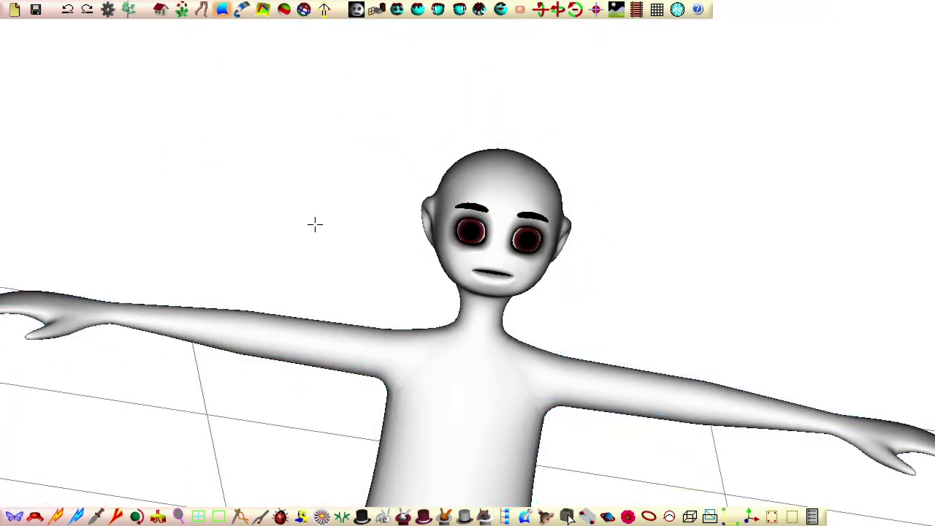
pyautogui.moveTo(314, 224); pyautogui.dragTo(434, 232, button='middle')
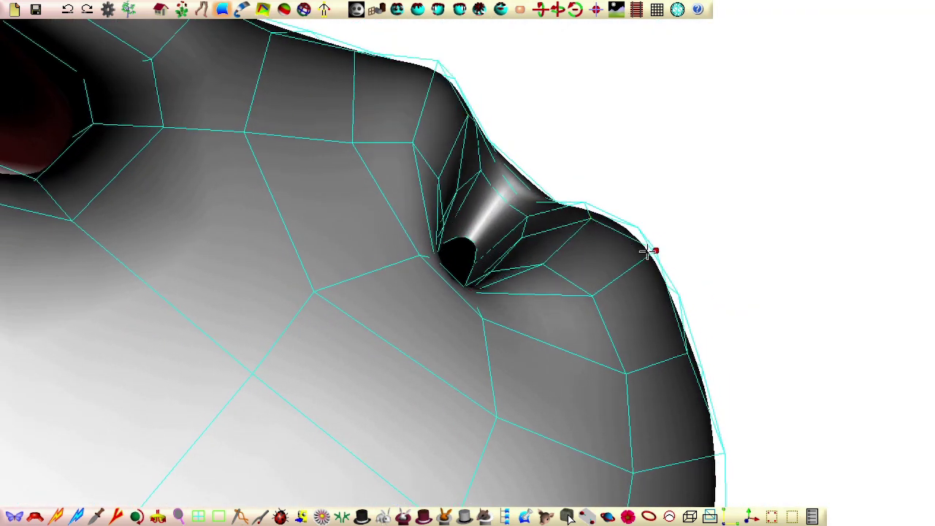
# Adjust the points along the inner edge of the upper lip to refine the shape of the mouth opening
pyautogui.moveTo(512, 228); pyautogui.dragTo(474, 175, button='middle')
pyautogui.click(573, 207)
pyautogui.click(494, 254)
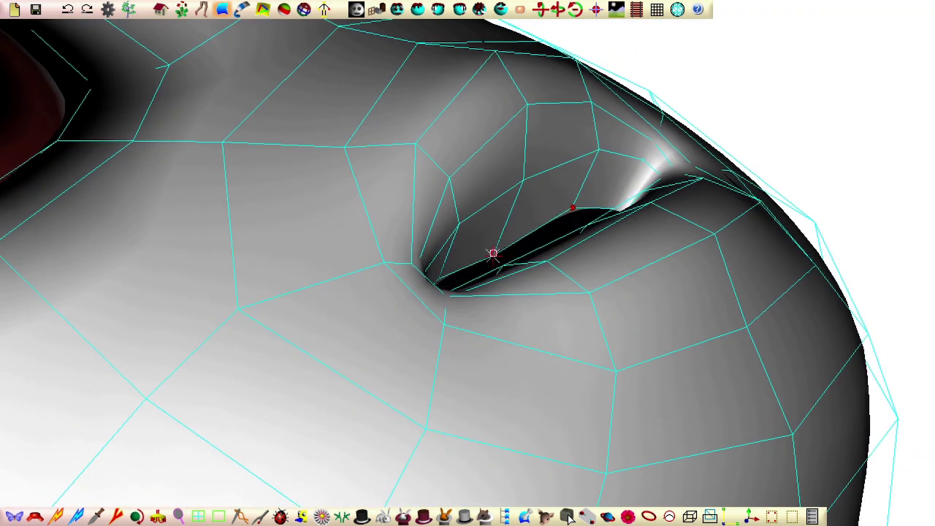
pyautogui.moveTo(493, 253); pyautogui.dragTo(473, 209, button='middle')
pyautogui.moveTo(474, 208); pyautogui.dragTo(483, 210)
pyautogui.moveTo(483, 211)
pyautogui.mouseDown(button='middle')
pyautogui.moveTo(477, 264)
pyautogui.moveTo(479, 213)
pyautogui.mouseUp(button='middle')
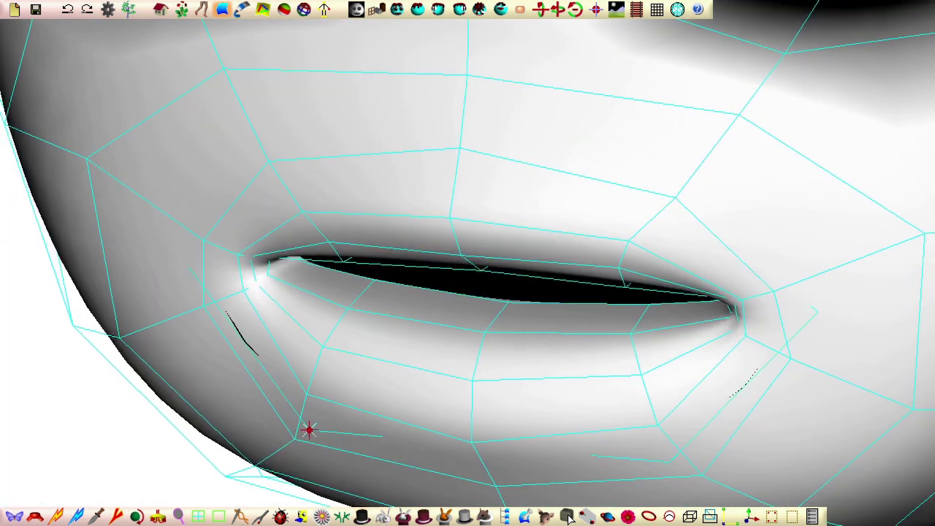
# Show only the mouth interior patch and pull its lower front point backward in profile, behind the lower lip
pyautogui.click(459, 518)
pyautogui.click(607, 519)
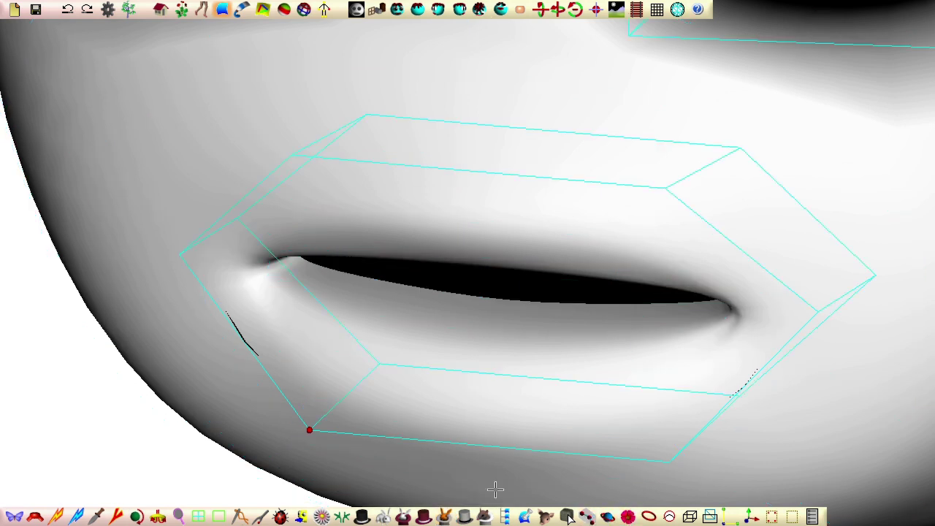
pyautogui.moveTo(230, 428); pyautogui.dragTo(786, 320, button='middle')
pyautogui.moveTo(527, 406); pyautogui.dragTo(500, 404)
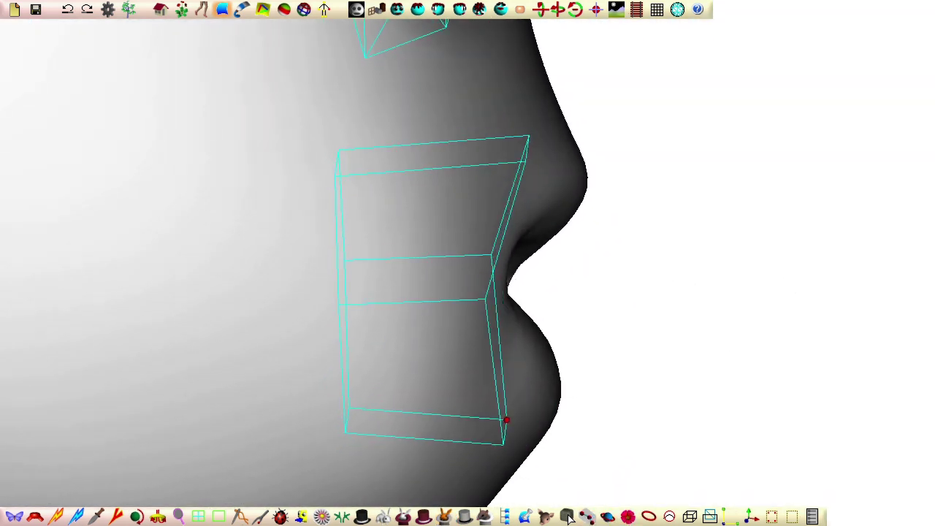
pyautogui.moveTo(559, 223); pyautogui.dragTo(57, 264, button='middle')
pyautogui.scroll(-4, 398, 315)
# Show the head's patch lines again and nudge its points to refine the head shape, checking the profile and front
pyautogui.click(404, 516)
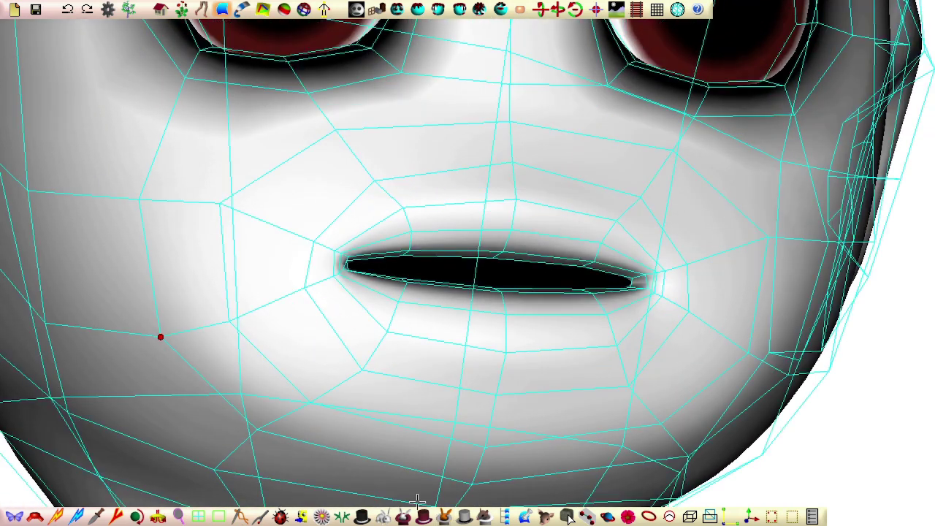
pyautogui.scroll(-10, 242, 149)
pyautogui.click(205, 252)
pyautogui.moveTo(541, 307); pyautogui.dragTo(125, 306, button='middle')
pyautogui.scroll(8, 75, 301)
pyautogui.moveTo(293, 139); pyautogui.dragTo(300, 129)
pyautogui.moveTo(245, 146); pyautogui.dragTo(234, 153)
pyautogui.moveTo(224, 235); pyautogui.dragTo(636, 89, button='middle')
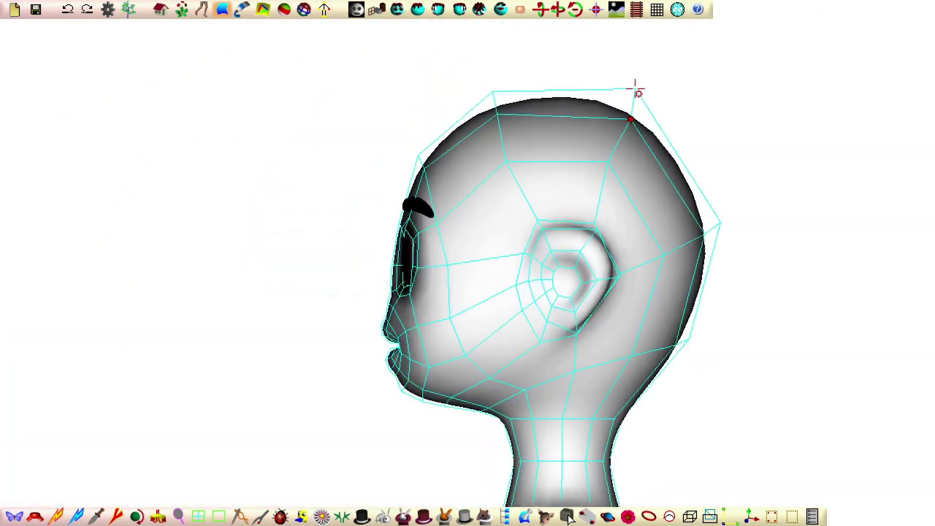
pyautogui.moveTo(608, 407); pyautogui.dragTo(707, 239, button='middle')
pyautogui.moveTo(375, 234); pyautogui.dragTo(127, 394, button='middle')
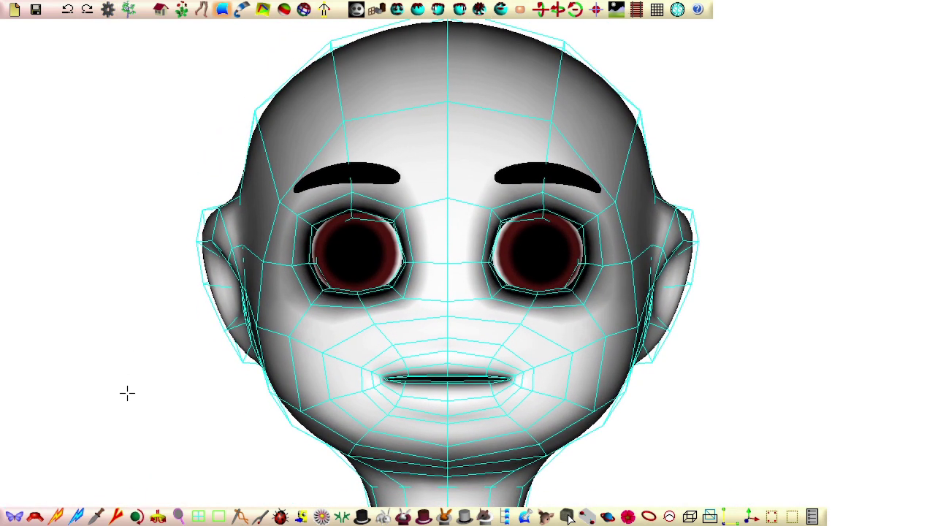
# Select all the points of the eyes, eyebrows and mouth interior, and delete these patches
pyautogui.click(383, 517)
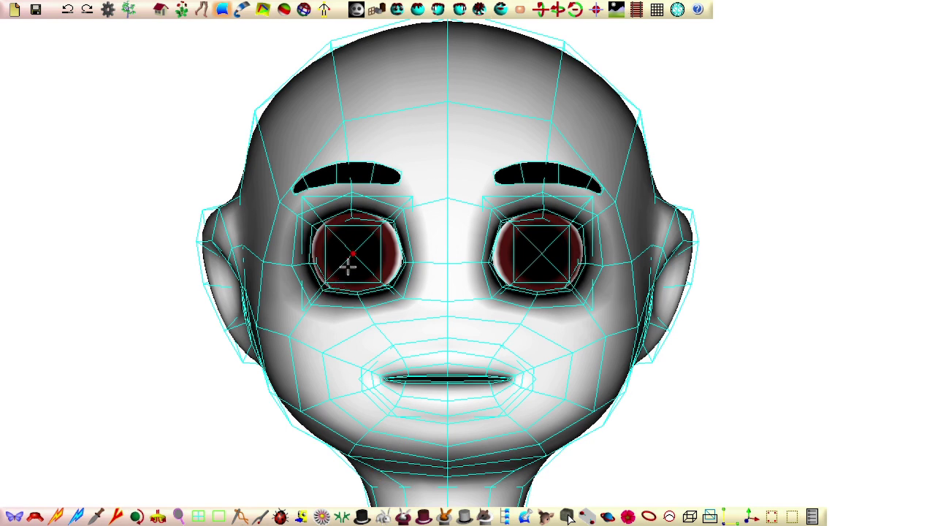
pyautogui.click(444, 517)
pyautogui.moveTo(202, 76); pyautogui.dragTo(762, 509)
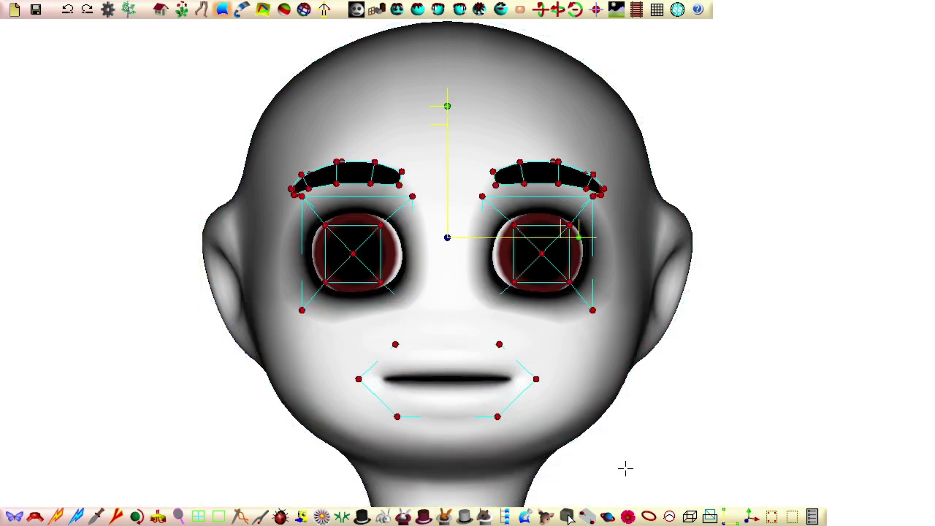
pyautogui.click(301, 517)
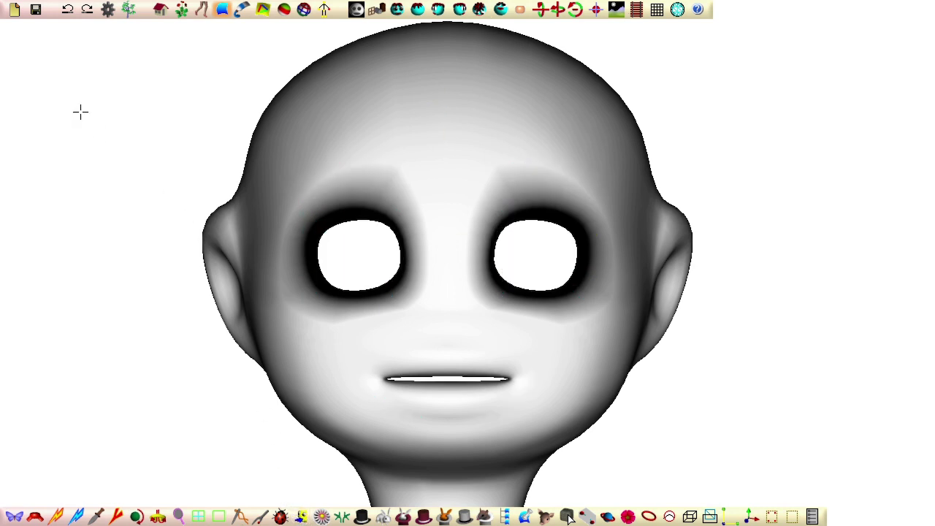
# Import the item eyes-dome-group.smls into the head and recalculate its pivot point
pyautogui.click(15, 10)
pyautogui.moveTo(65, 21)
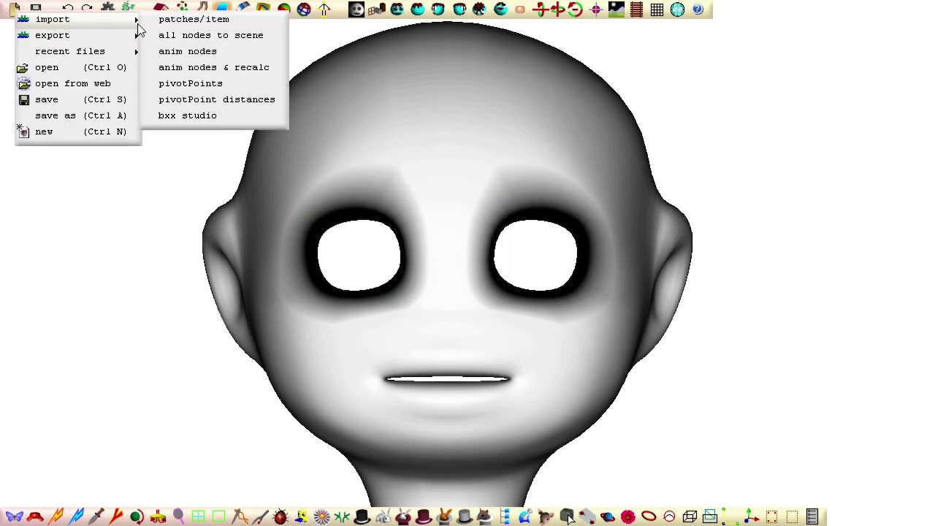
pyautogui.click(164, 25)
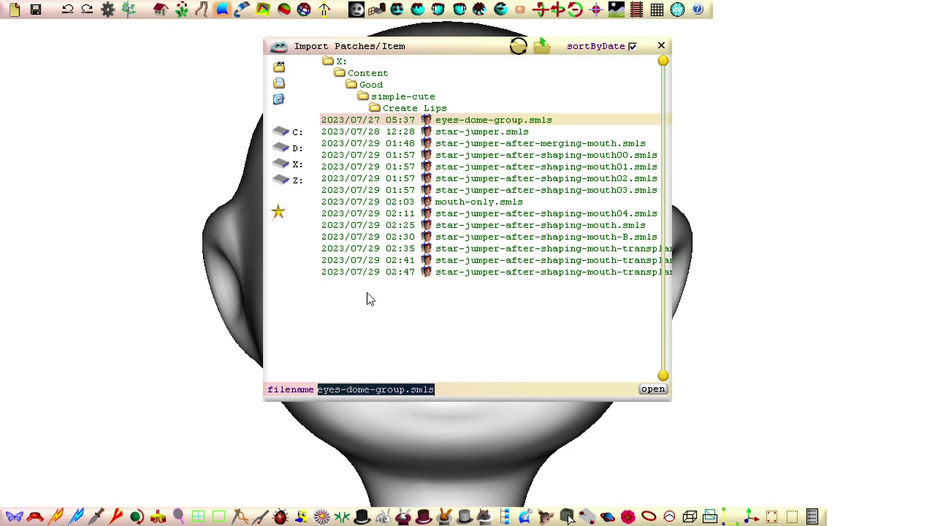
pyautogui.click(652, 389)
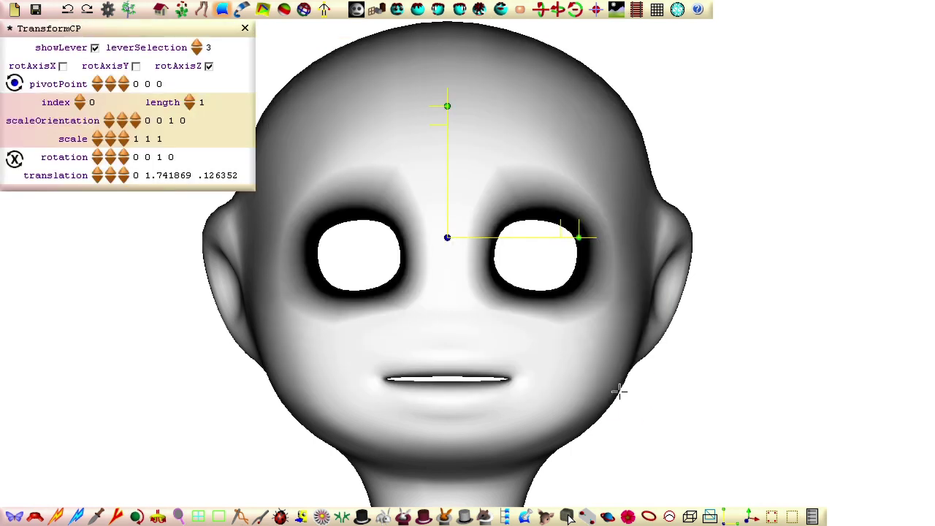
pyautogui.click(16, 83)
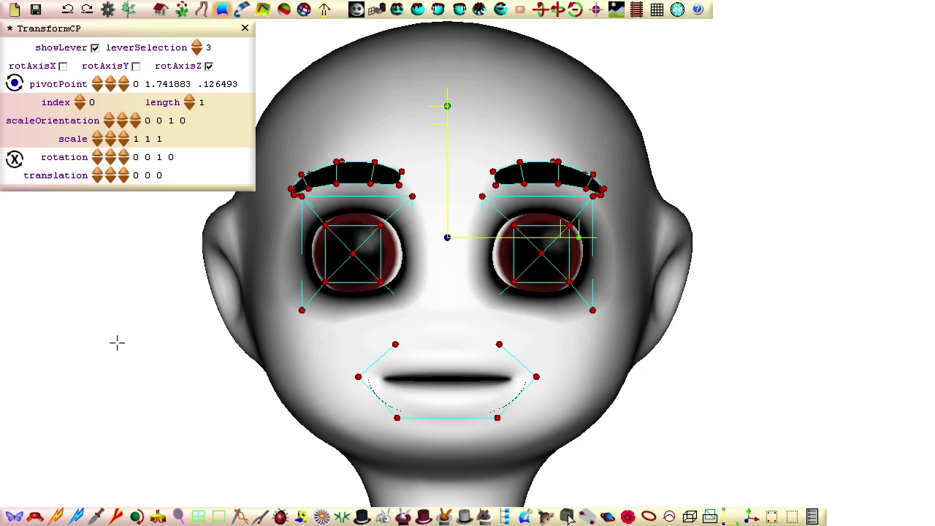
# Viewed from below, pull the lower front point of the mouth interior patch back behind the lower lip
pyautogui.moveTo(146, 425); pyautogui.dragTo(212, 237, button='middle')
pyautogui.click(221, 329)
pyautogui.moveTo(221, 329); pyautogui.dragTo(343, 365, button='middle')
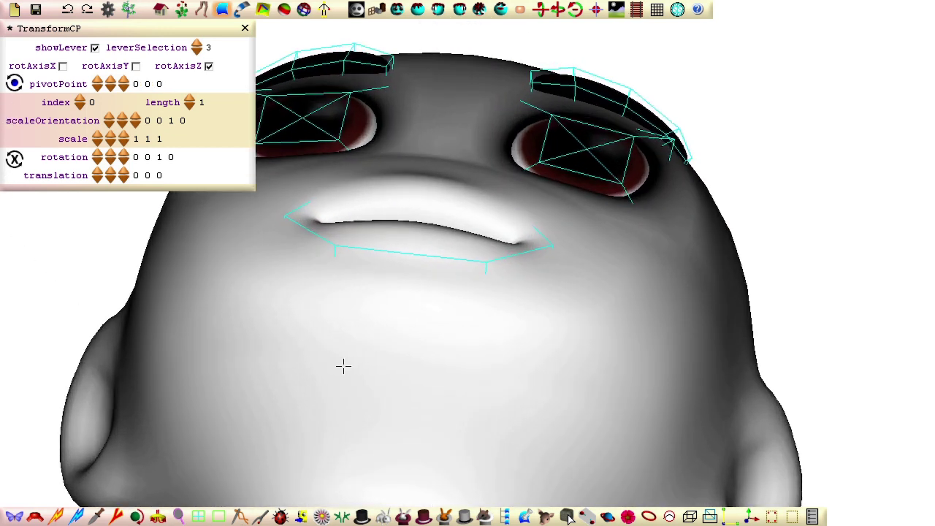
pyautogui.click(489, 243)
pyautogui.moveTo(489, 245); pyautogui.dragTo(486, 257)
pyautogui.moveTo(486, 256); pyautogui.dragTo(144, 415, button='middle')
# Viewed from below, move the side points of the chin and jaw inward to narrow the lower face
pyautogui.click(132, 443)
pyautogui.moveTo(144, 415); pyautogui.dragTo(282, 270)
pyautogui.click(307, 245)
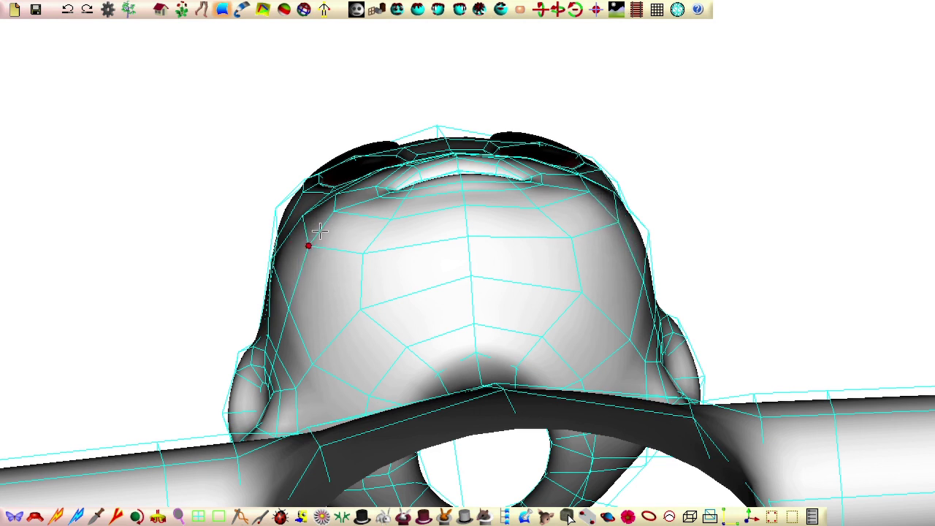
pyautogui.click(348, 209)
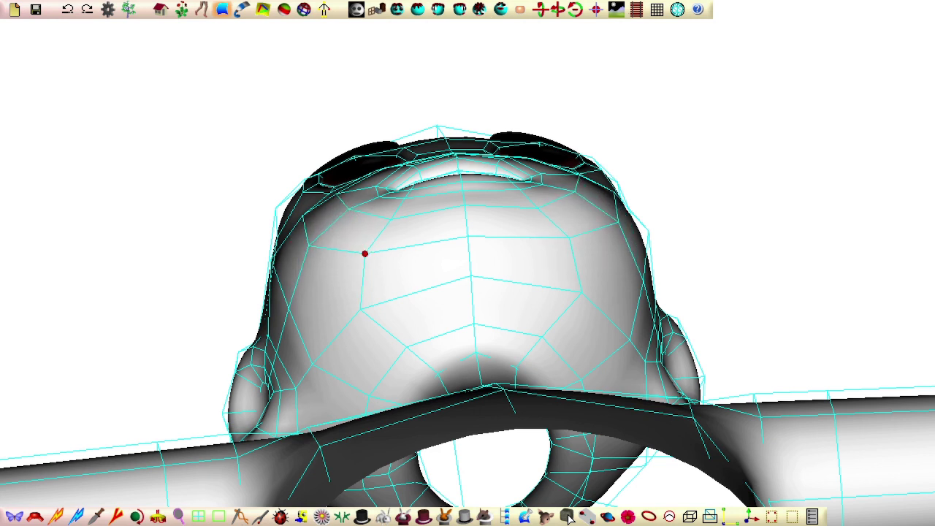
pyautogui.moveTo(365, 254); pyautogui.dragTo(375, 254)
pyautogui.moveTo(360, 310); pyautogui.dragTo(377, 309)
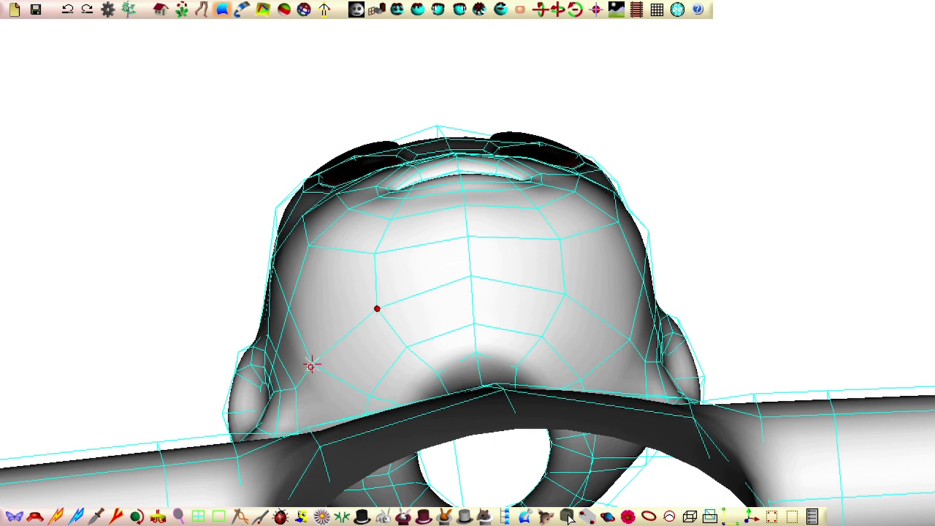
pyautogui.moveTo(311, 366); pyautogui.dragTo(315, 363)
pyautogui.moveTo(307, 246); pyautogui.dragTo(315, 244)
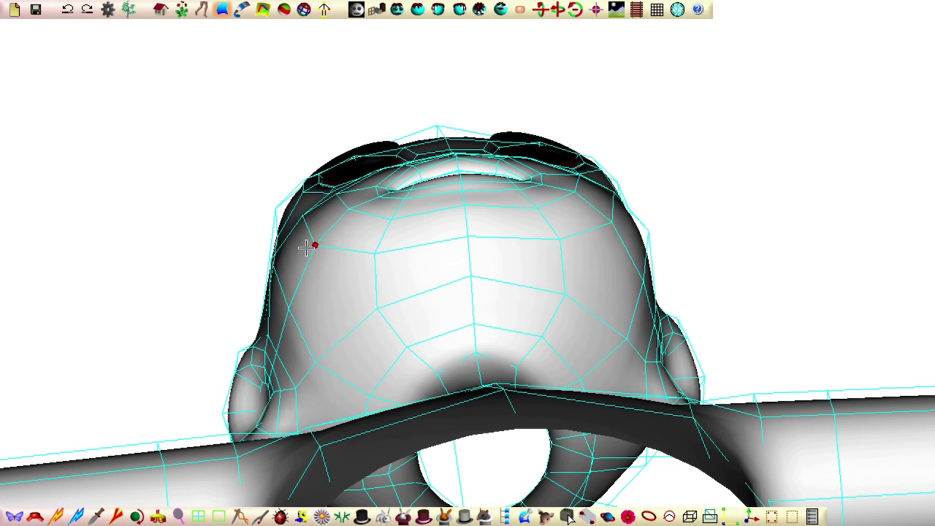
# Select the ring of points around the outside of the lips with CalculateRing and show the mouth in side view
pyautogui.moveTo(250, 205); pyautogui.dragTo(471, 172, button='middle')
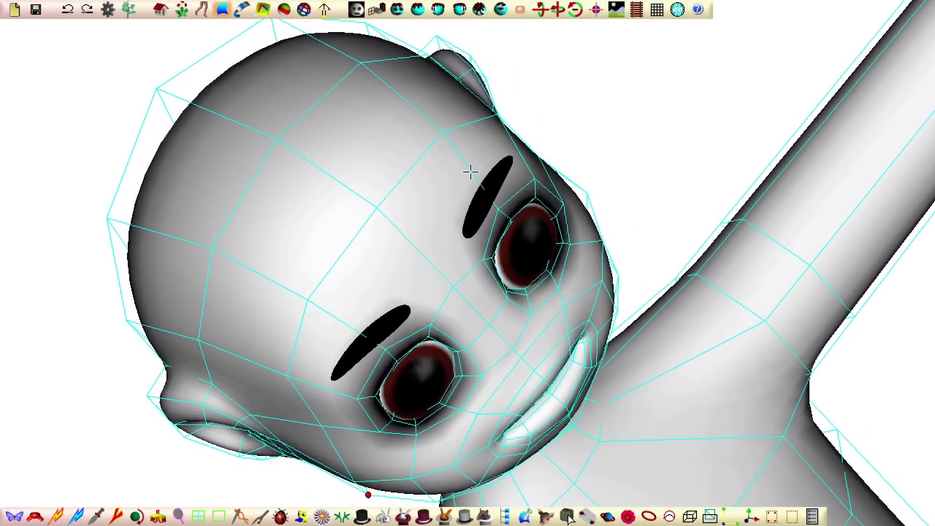
pyautogui.click(567, 516)
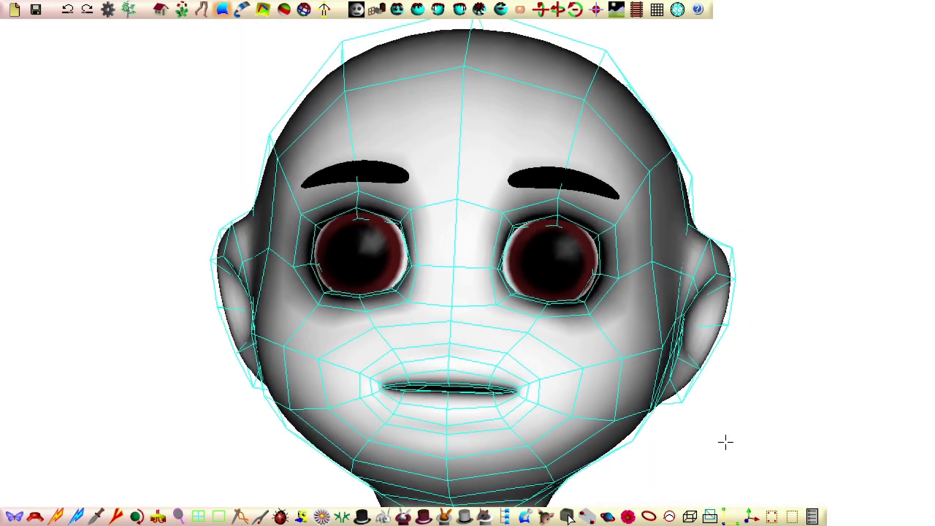
pyautogui.moveTo(160, 443); pyautogui.dragTo(132, 436, button='middle')
pyautogui.moveTo(785, 341); pyautogui.dragTo(340, 158, button='middle')
pyautogui.moveTo(211, 327); pyautogui.dragTo(248, 253, button='middle')
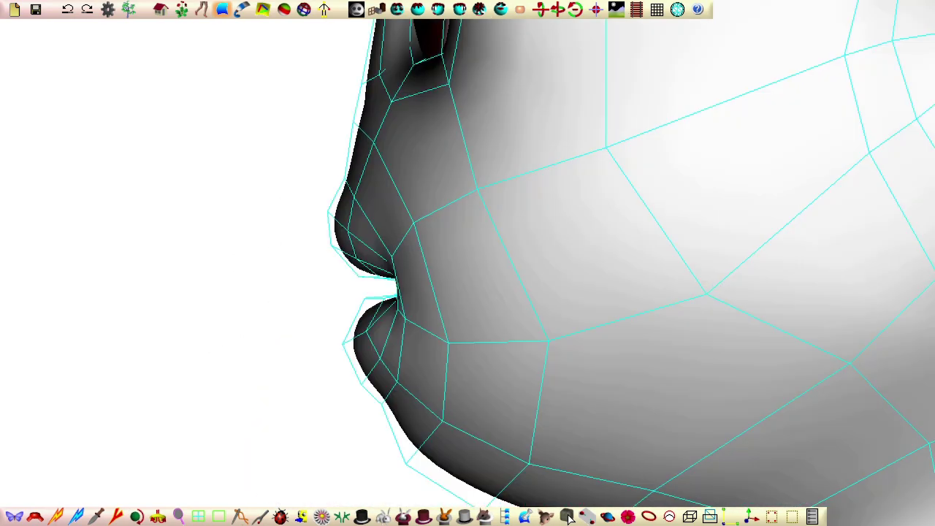
pyautogui.click(317, 212)
pyautogui.moveTo(152, 301); pyautogui.dragTo(383, 275, button='middle')
pyautogui.click(501, 272)
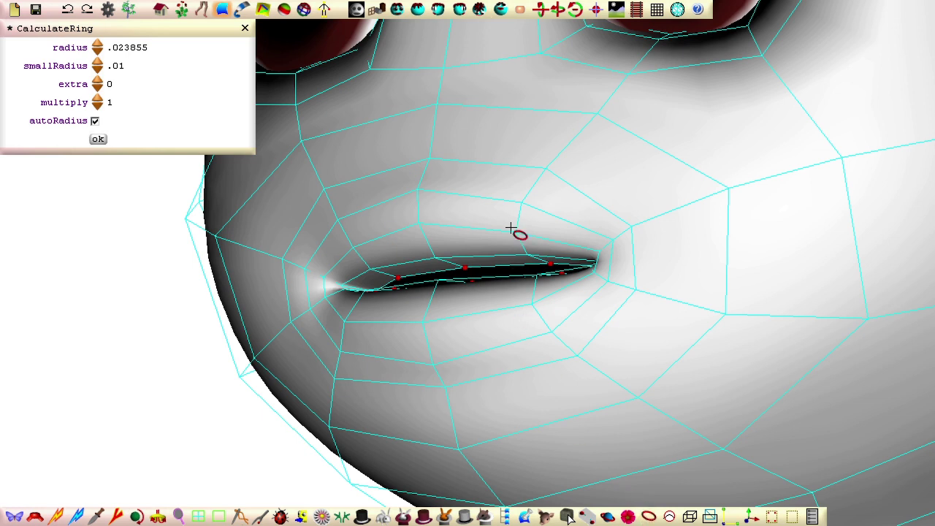
pyautogui.click(490, 167)
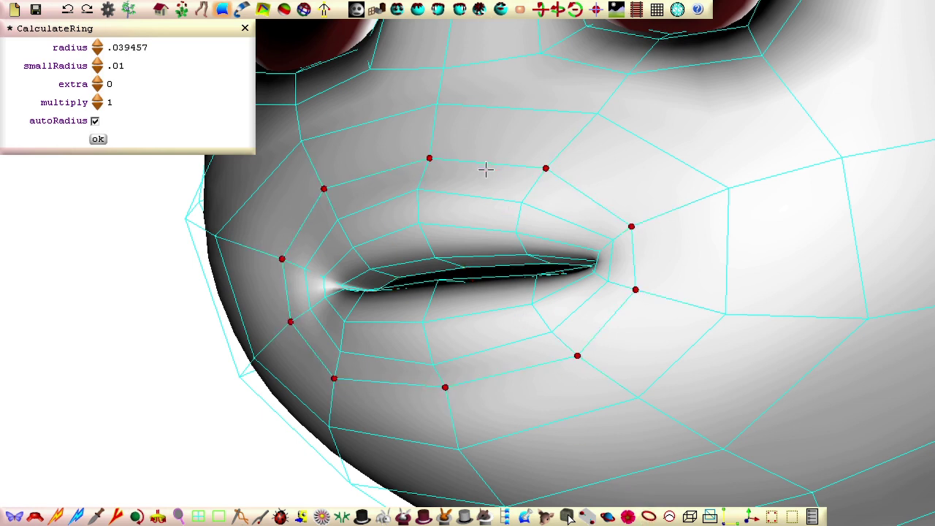
pyautogui.moveTo(601, 129); pyautogui.dragTo(363, 153, button='middle')
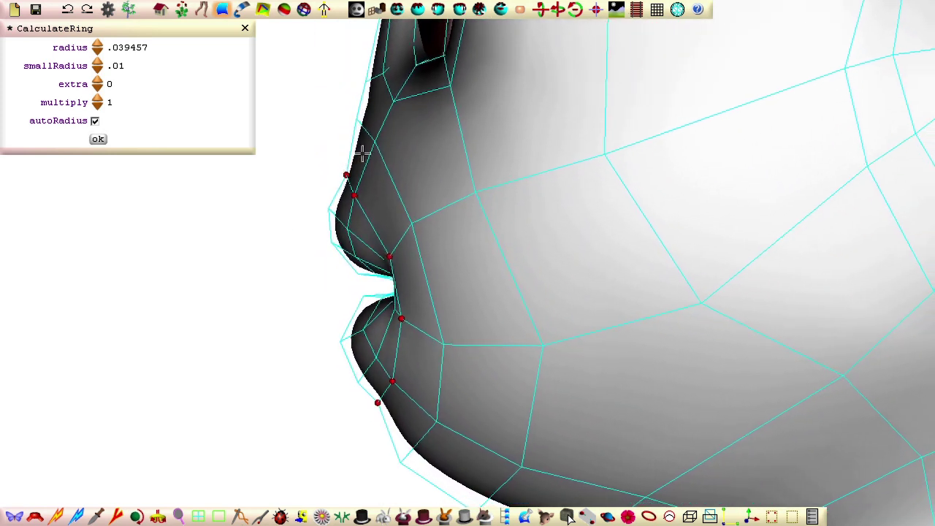
pyautogui.click(443, 10)
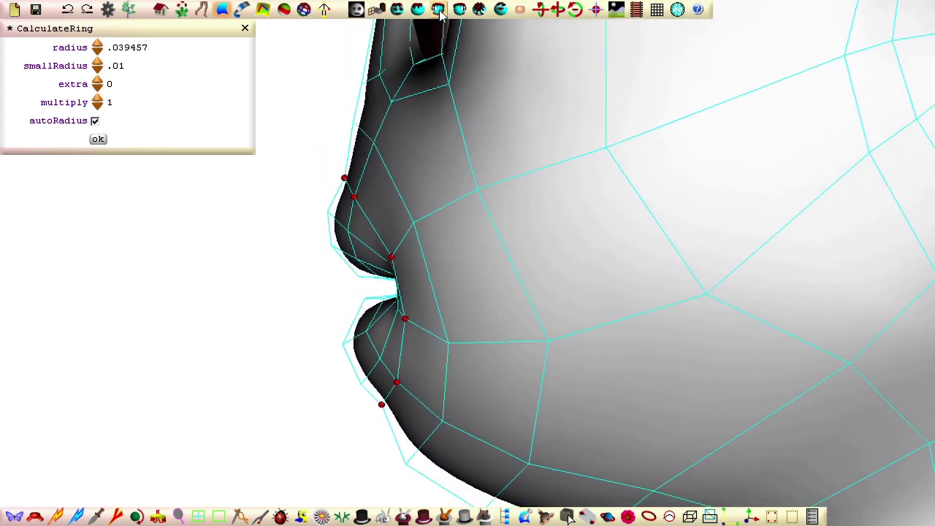
# In side view, pick the points of the upper and lower lip rings one by one to examine the lip profile
pyautogui.click(326, 212)
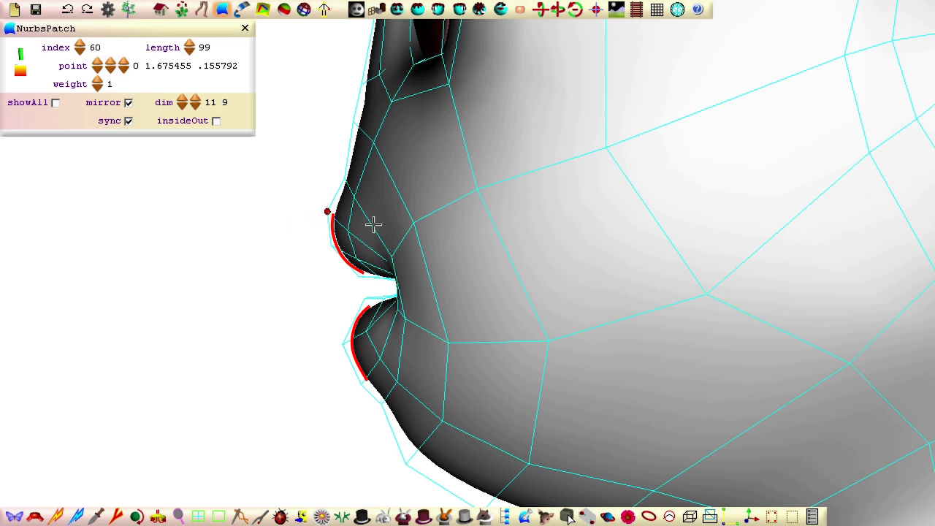
pyautogui.click(354, 198)
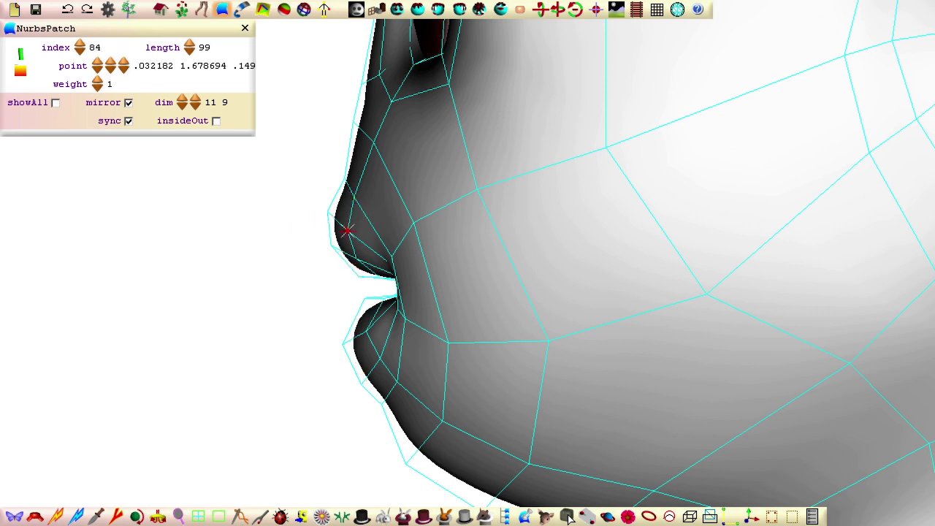
pyautogui.click(352, 257)
pyautogui.click(355, 258)
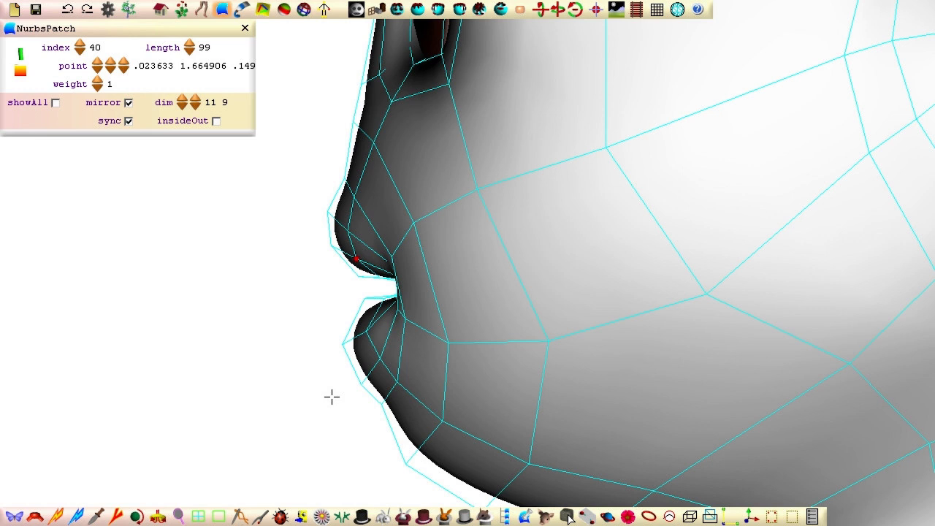
pyautogui.click(380, 405)
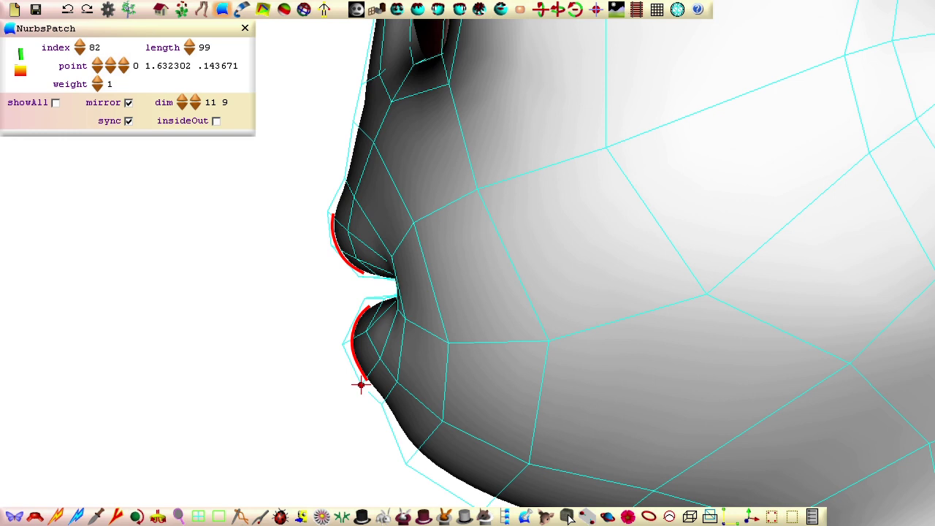
pyautogui.click(442, 421)
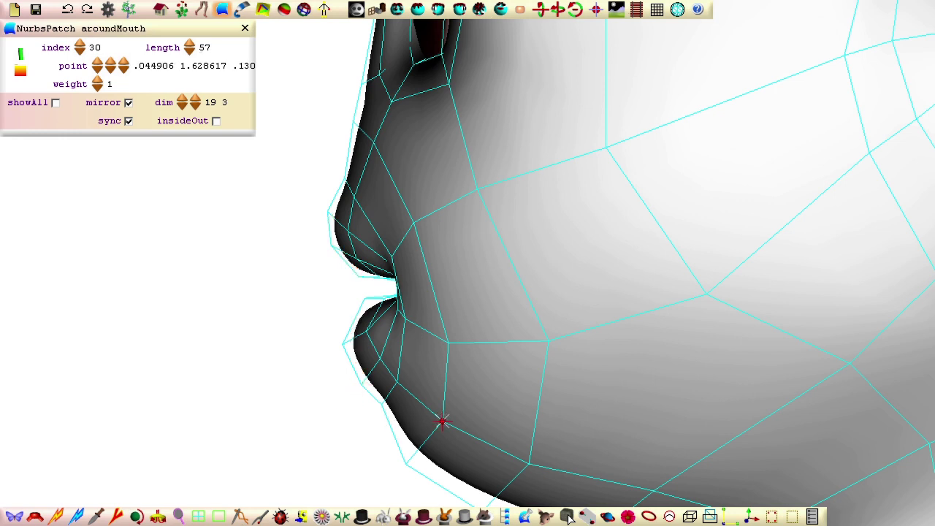
pyautogui.click(397, 381)
pyautogui.click(380, 359)
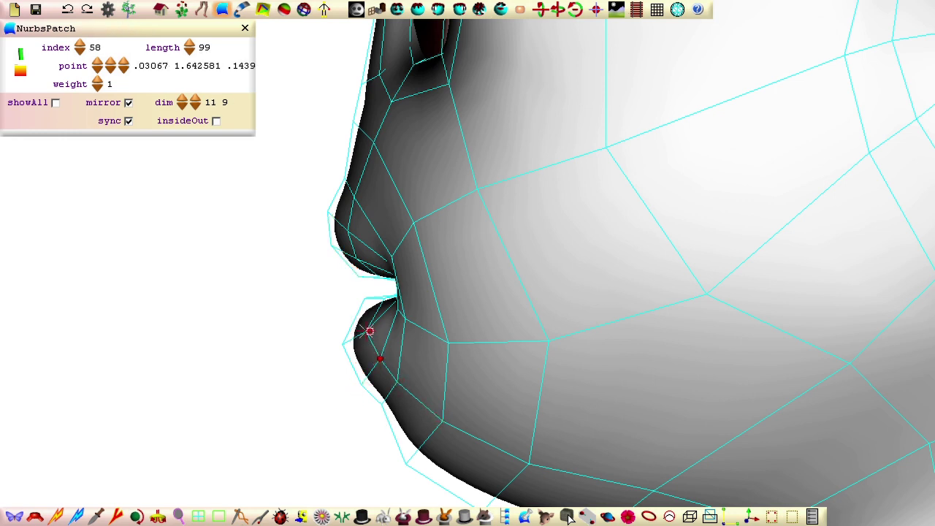
pyautogui.click(368, 332)
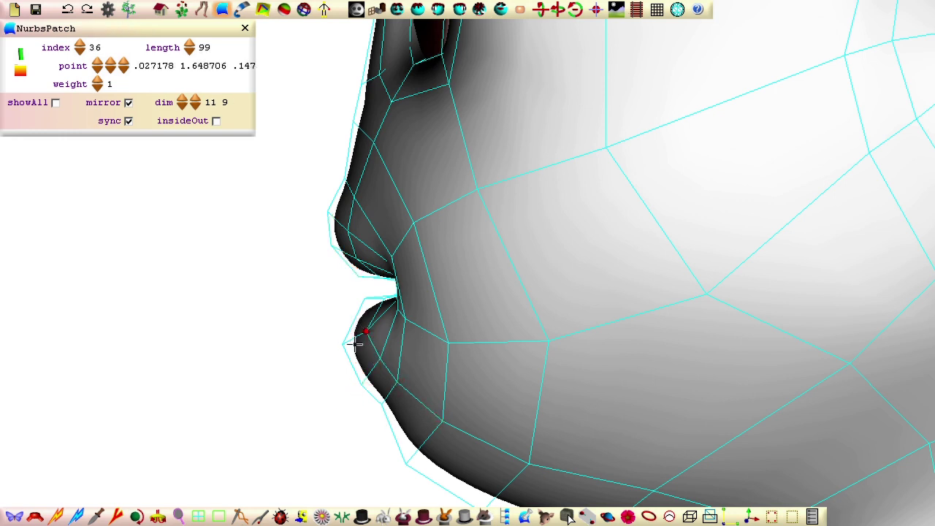
# Pick the front centre points of both lips, then examine the reshaped mouth and head from several angles
pyautogui.click(331, 247)
pyautogui.moveTo(332, 249); pyautogui.dragTo(334, 247)
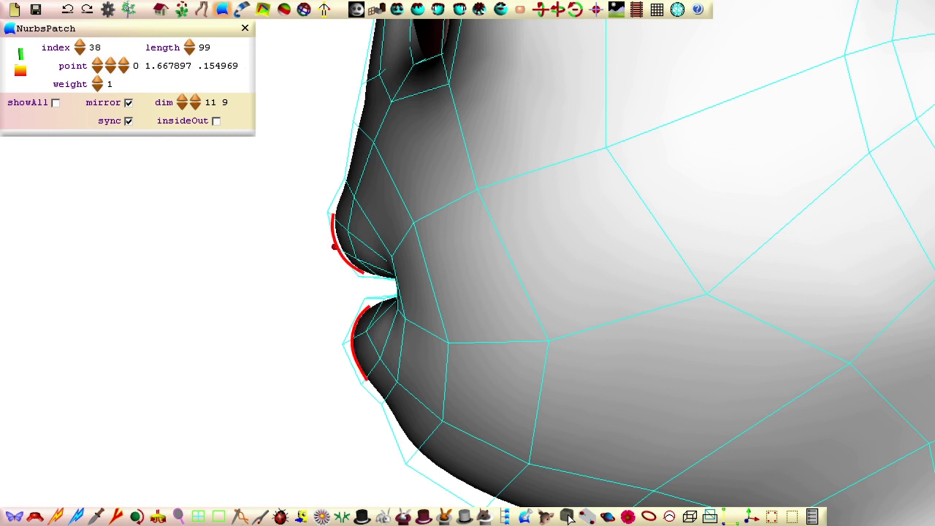
pyautogui.click(342, 344)
pyautogui.click(297, 338)
pyautogui.moveTo(205, 298); pyautogui.dragTo(261, 372, button='middle')
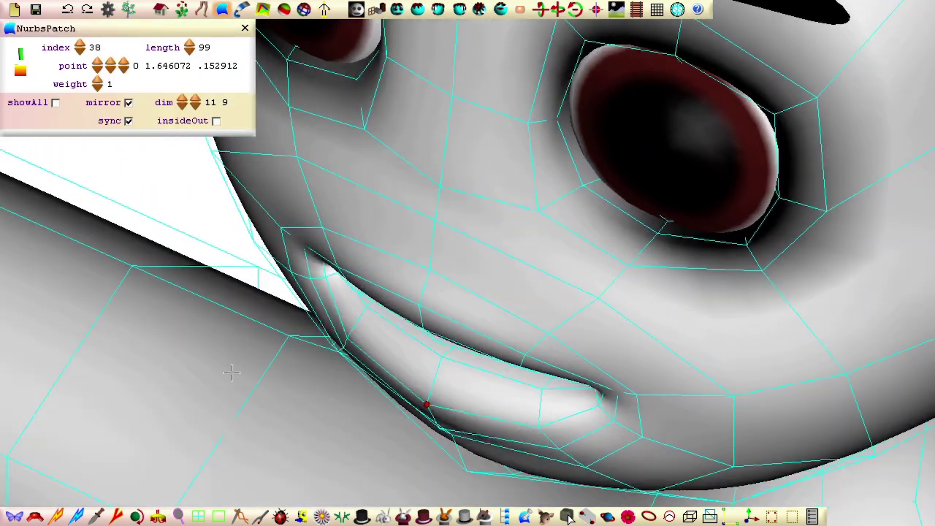
pyautogui.moveTo(232, 372); pyautogui.dragTo(66, 223, button='middle')
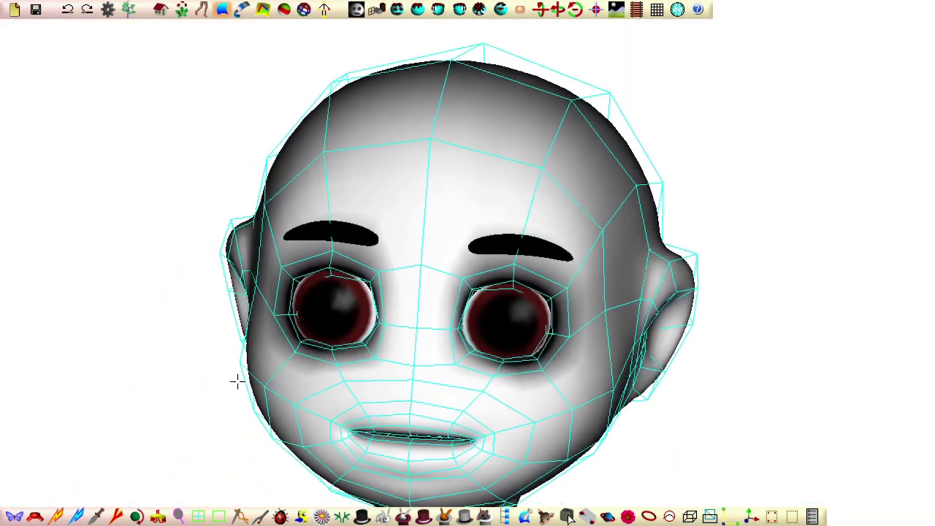
pyautogui.moveTo(238, 381); pyautogui.dragTo(179, 436, button='middle')
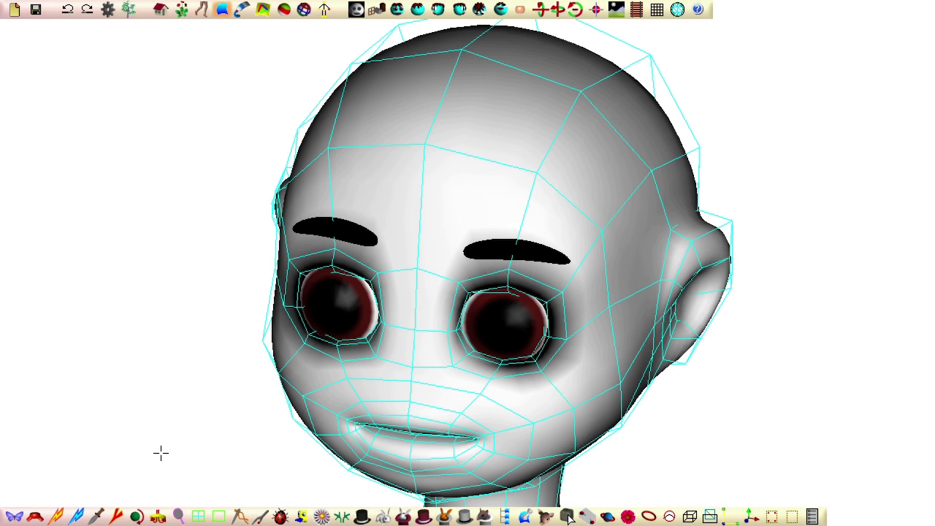
# Open ownership editing, choose the head joint, and assign all points of the head to its group 0
pyautogui.click(303, 10)
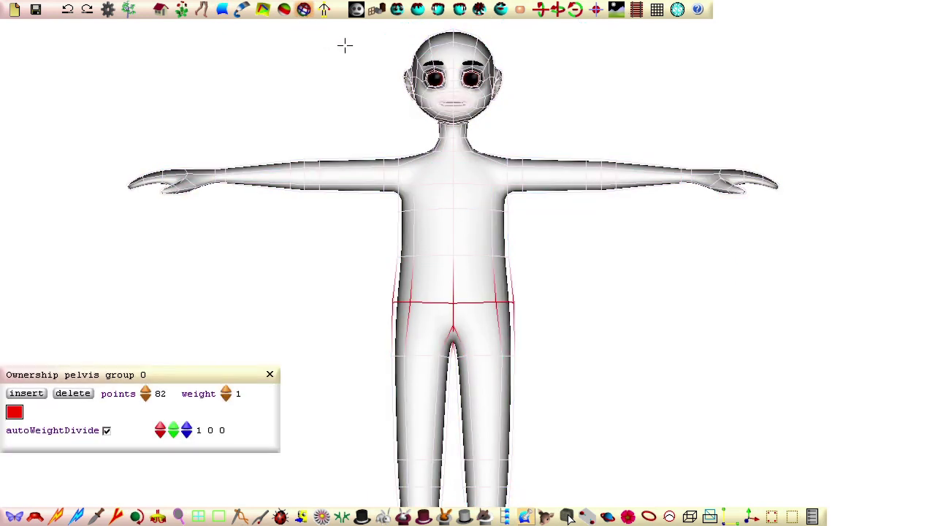
pyautogui.click(361, 15)
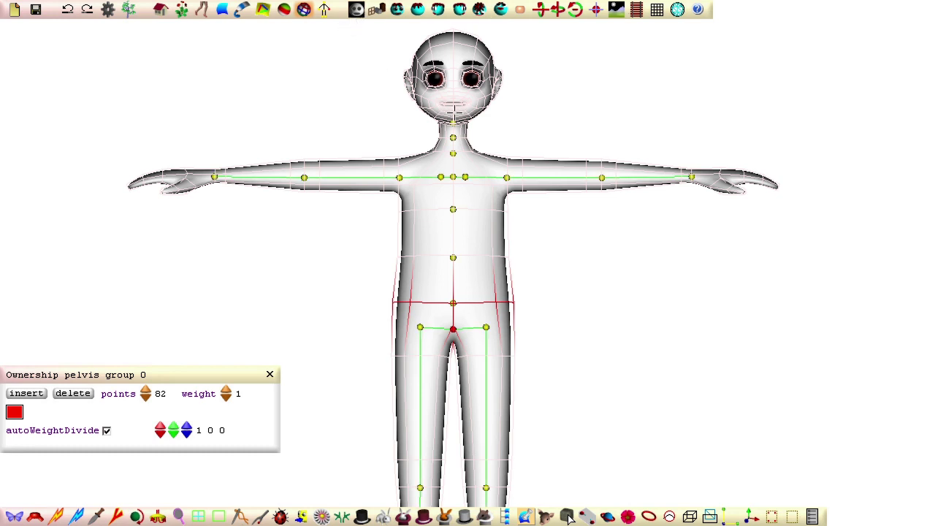
pyautogui.click(454, 124)
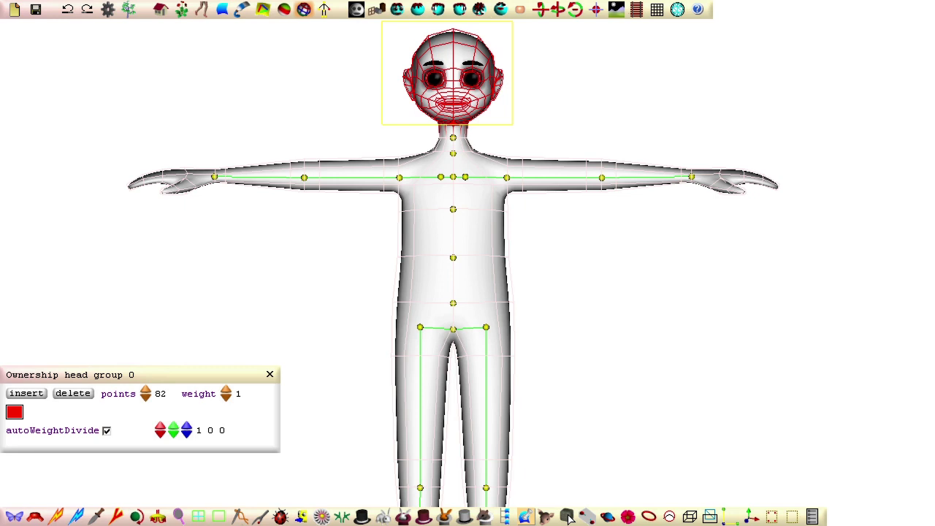
pyautogui.moveTo(551, 131); pyautogui.dragTo(551, 130)
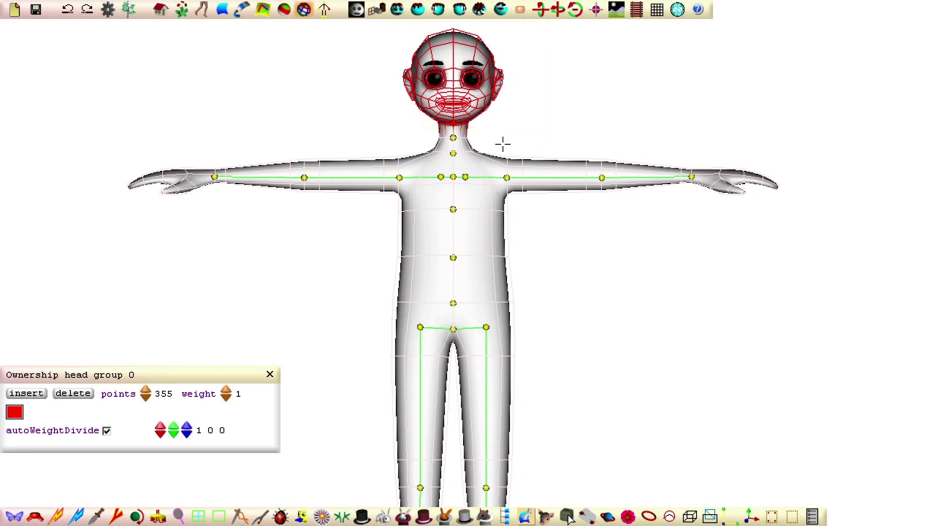
# Show the character's pose in the animation anim1 and dismiss the Grid settings
pyautogui.click(202, 10)
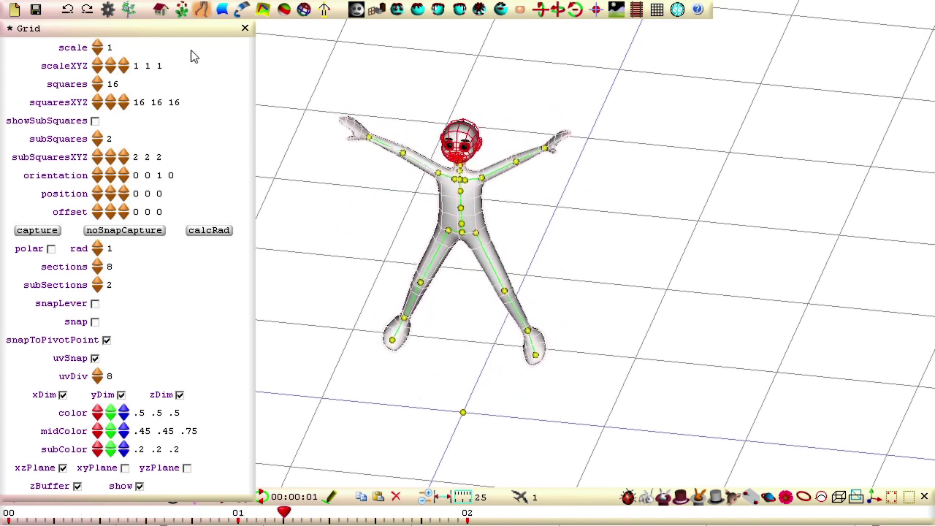
pyautogui.click(245, 28)
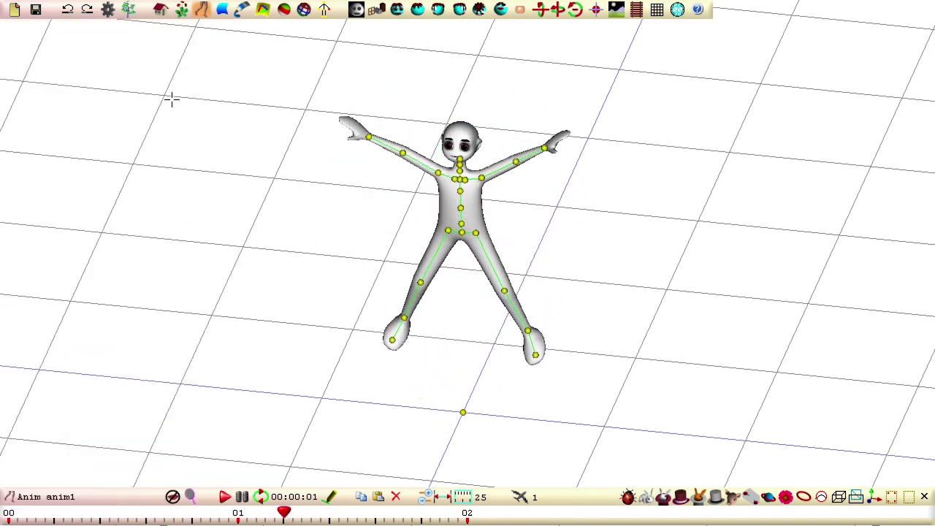